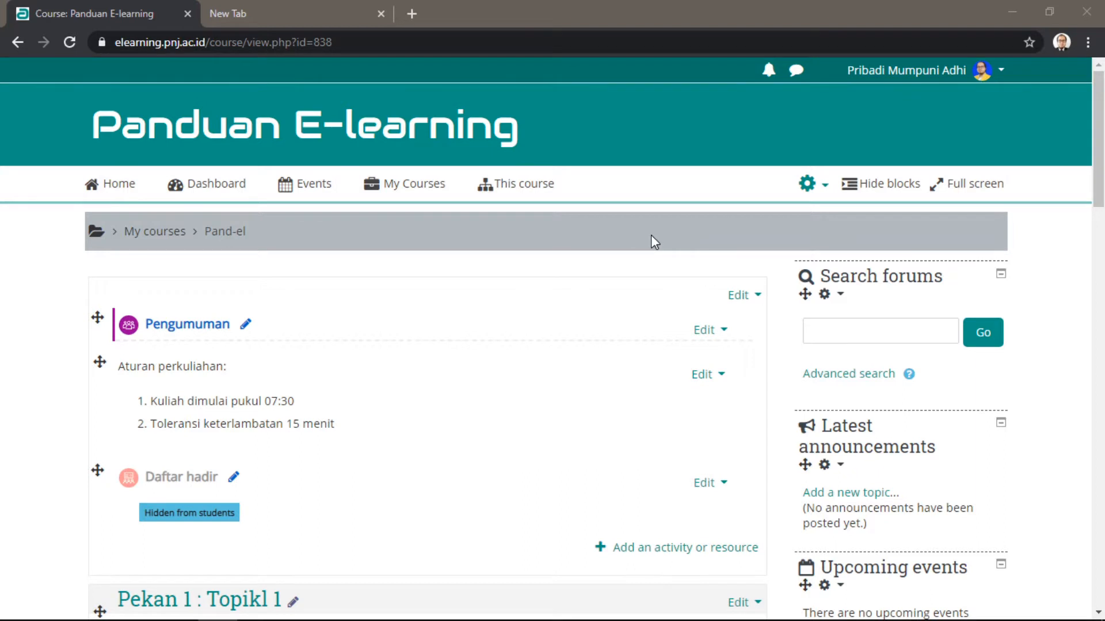
Rename the Pengumuman forum in the course's general section to "Diskusi".
scroll(651, 234, down, 1)
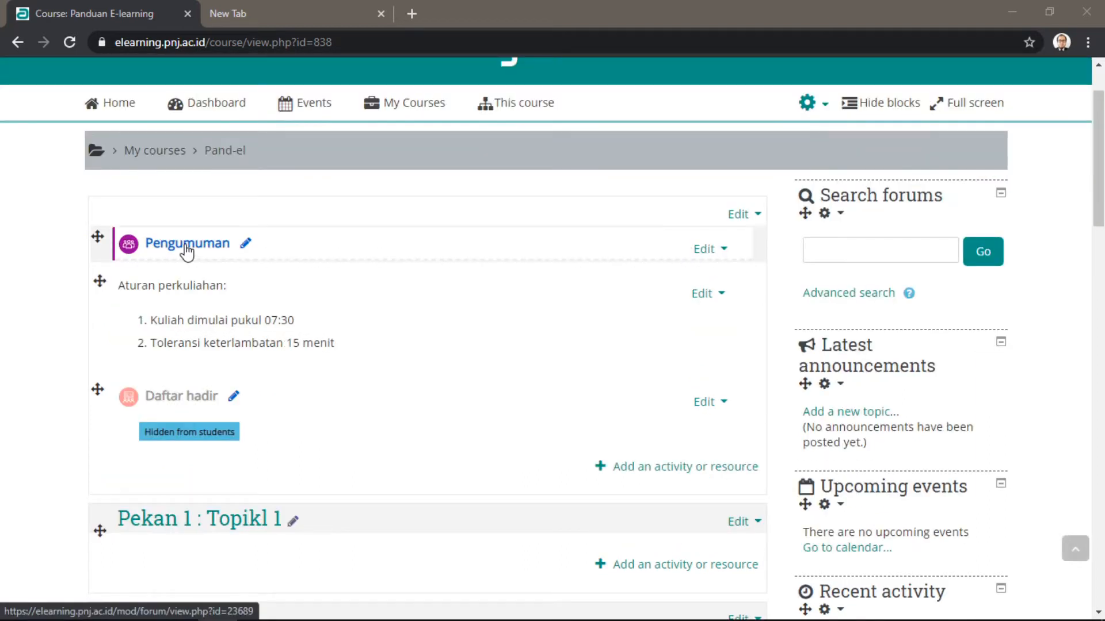
click(247, 247)
click(247, 246)
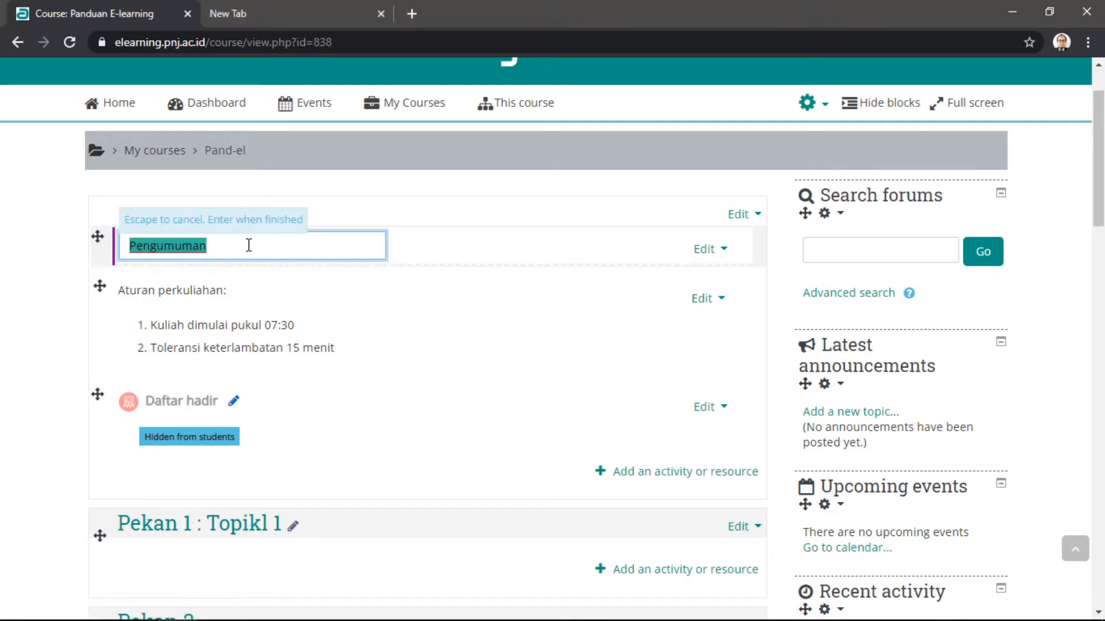
text(Diskusi)
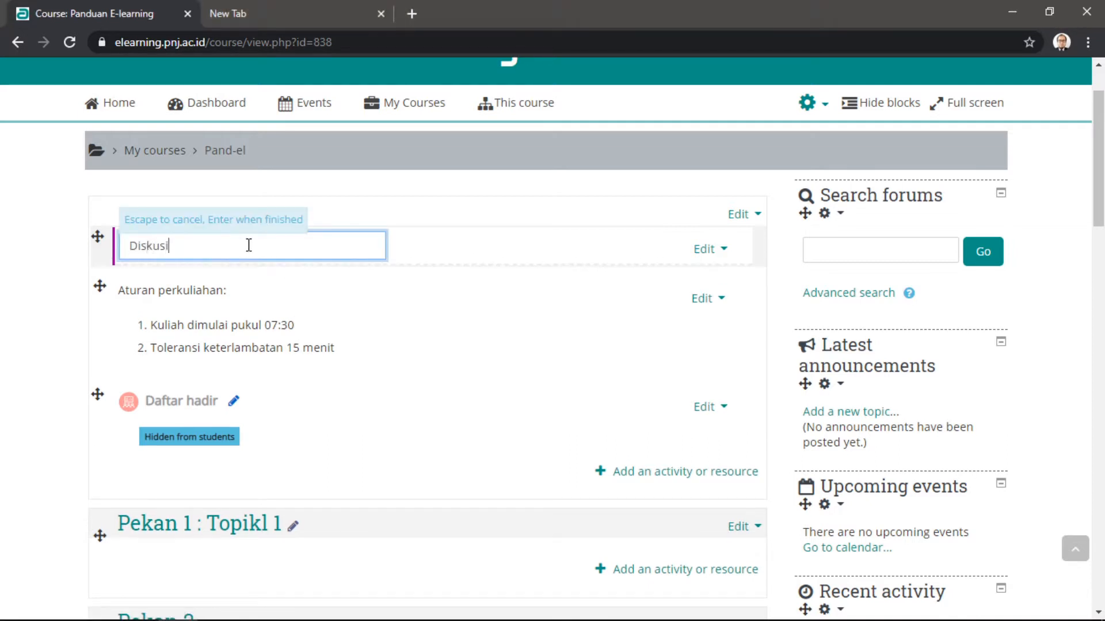
key(Return)
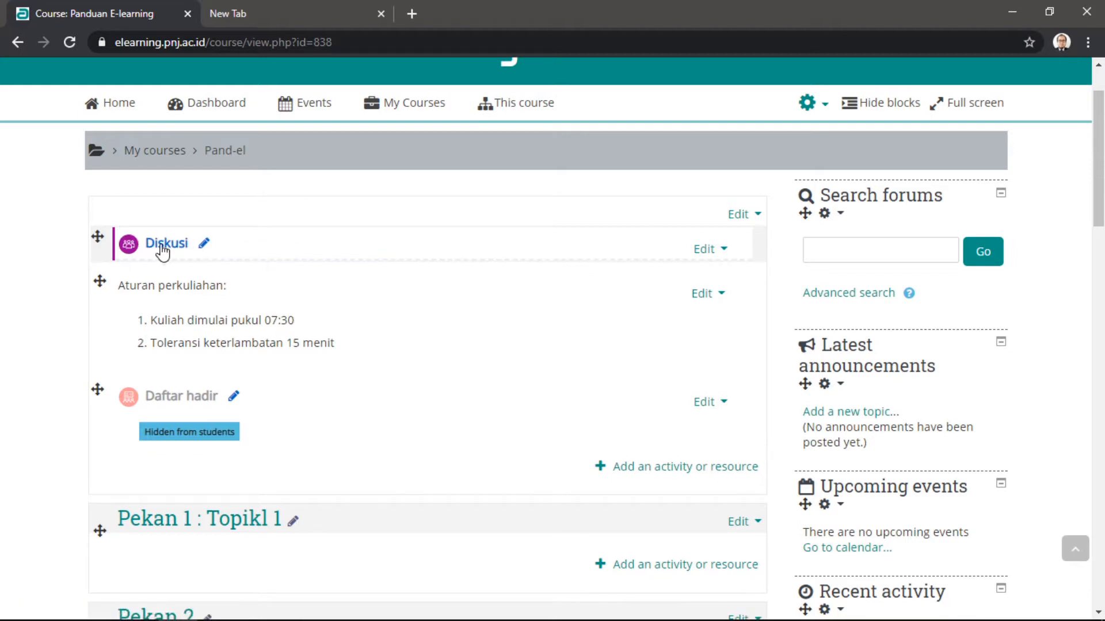
Start a new discussion topic in the Diskusi forum with the subject "Topik 1".
click(162, 247)
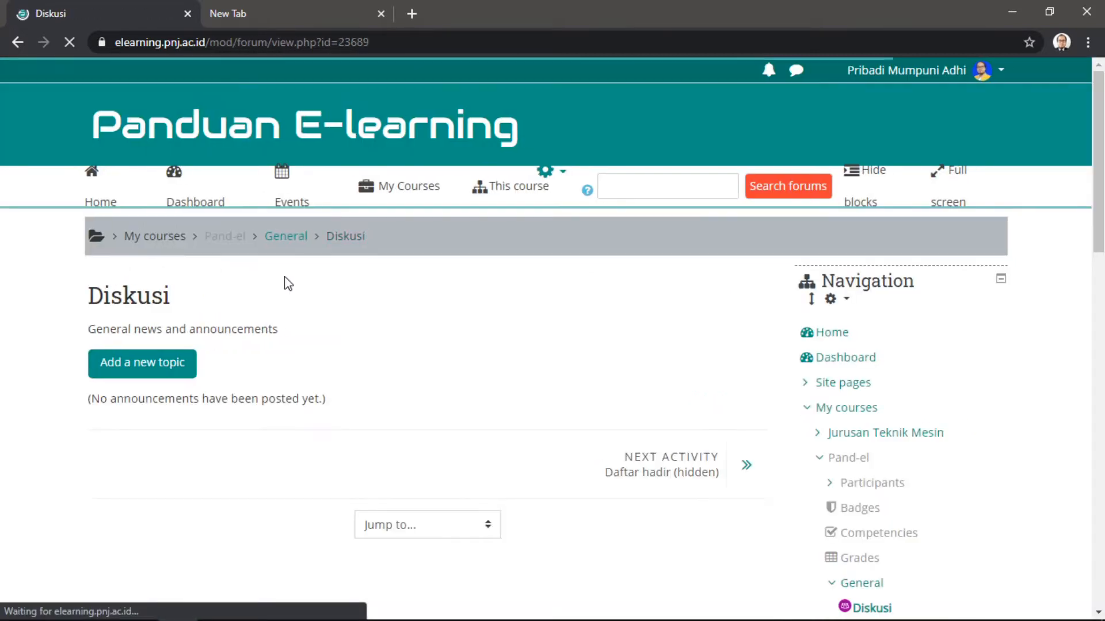
scroll(394, 309, down, 1)
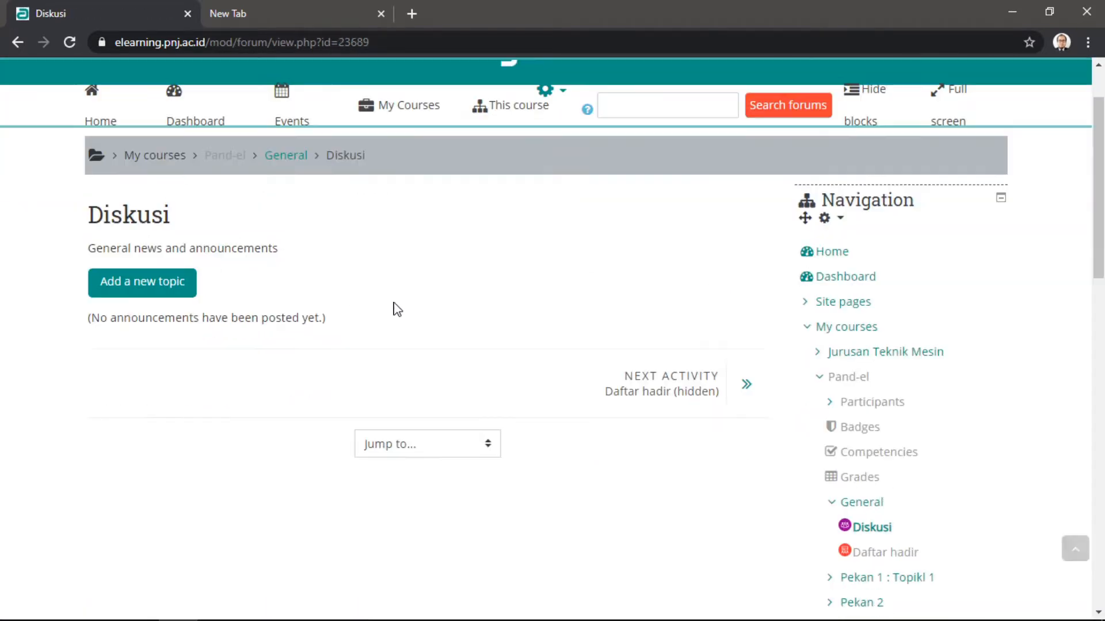
click(165, 294)
click(336, 339)
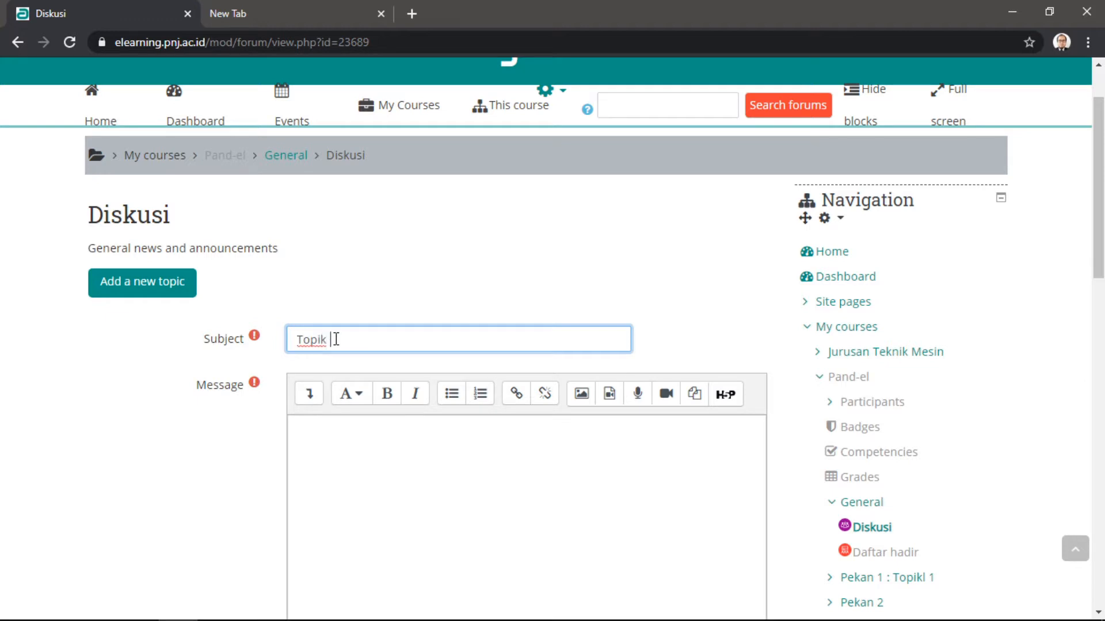
text(Topik 1)
Write the topic's message as "Silahkan berdiskusi terkait topik 1".
click(377, 439)
scroll(403, 422, down, 2)
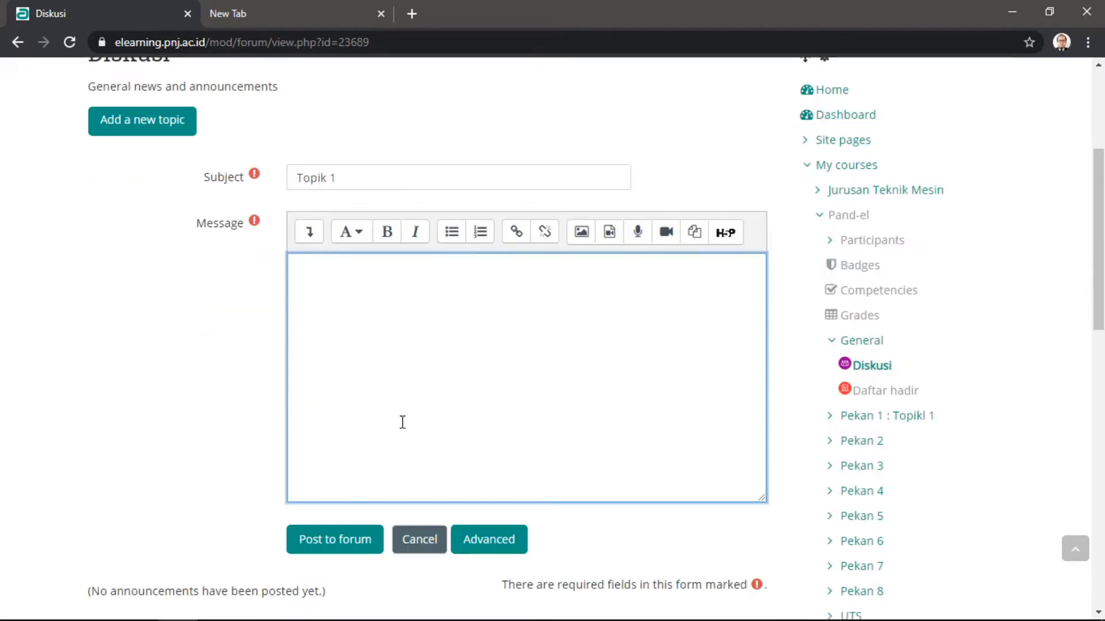
text(Silahkan bersi)
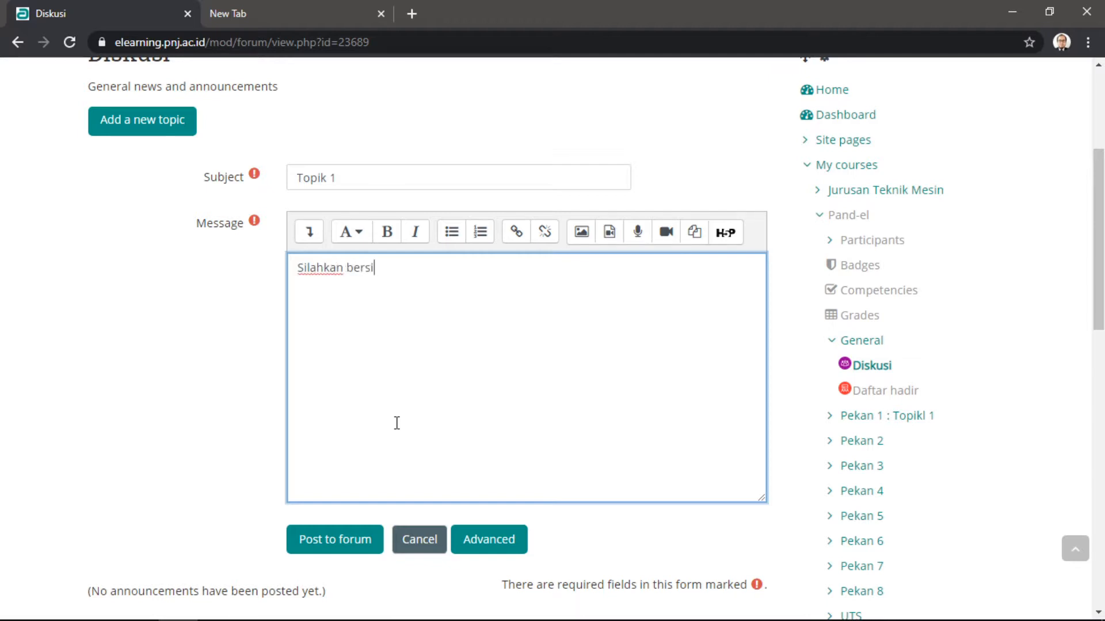
key(BackSpace)
key(BackSpace)
text(diskusi terka)
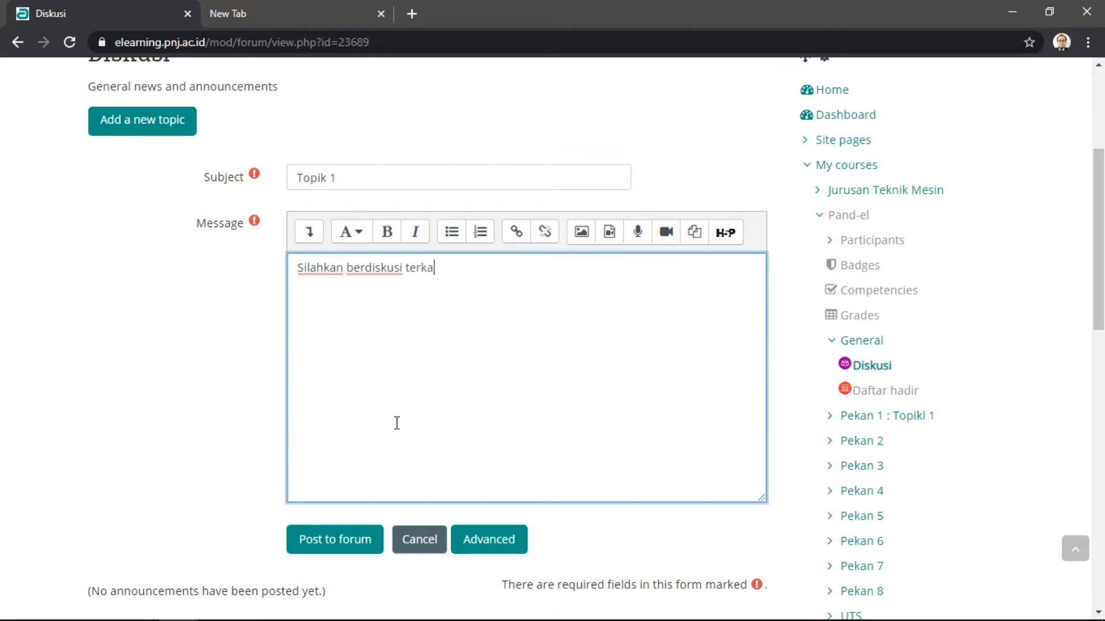
text(it topik 1)
scroll(397, 423, down, 1)
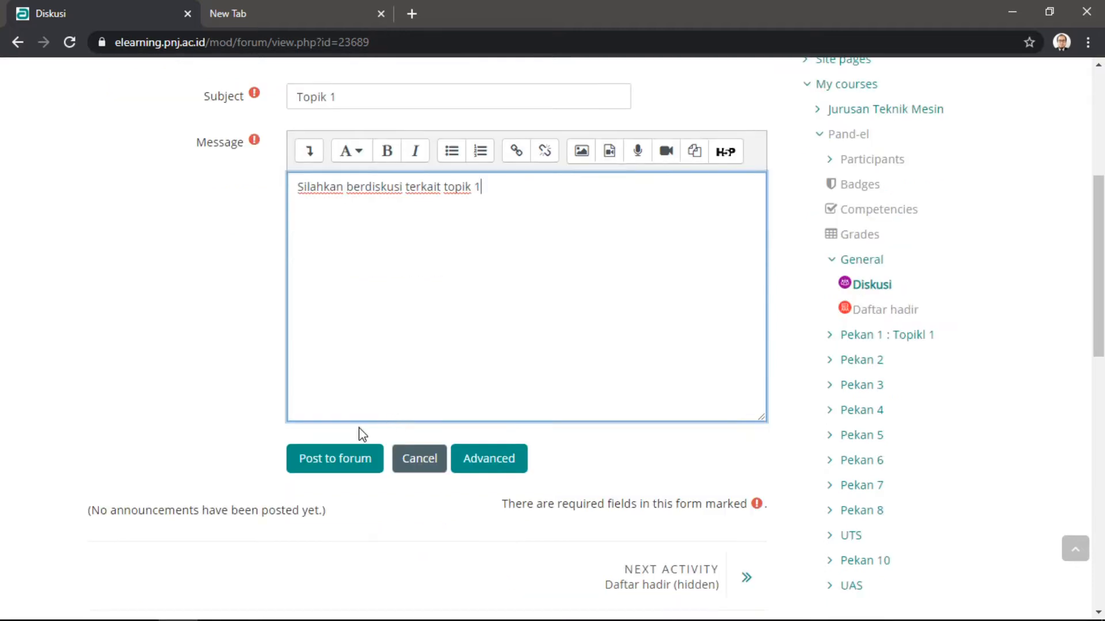
Show the advanced posting options for the topic, review them, and post the topic to the forum.
click(509, 472)
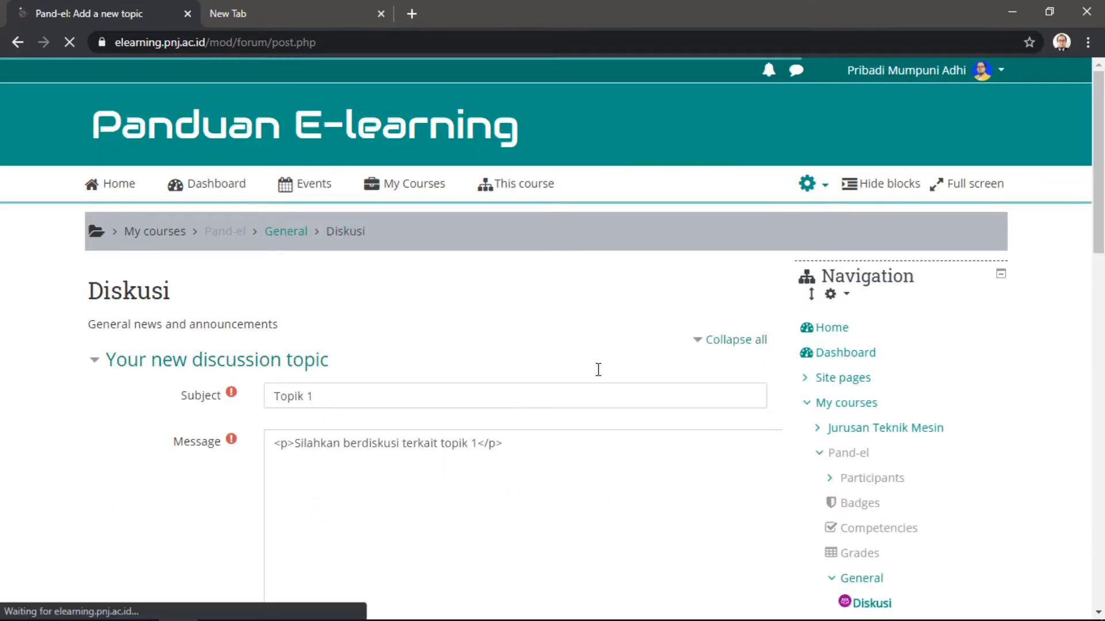
scroll(598, 369, down, 8)
scroll(595, 370, down, 1)
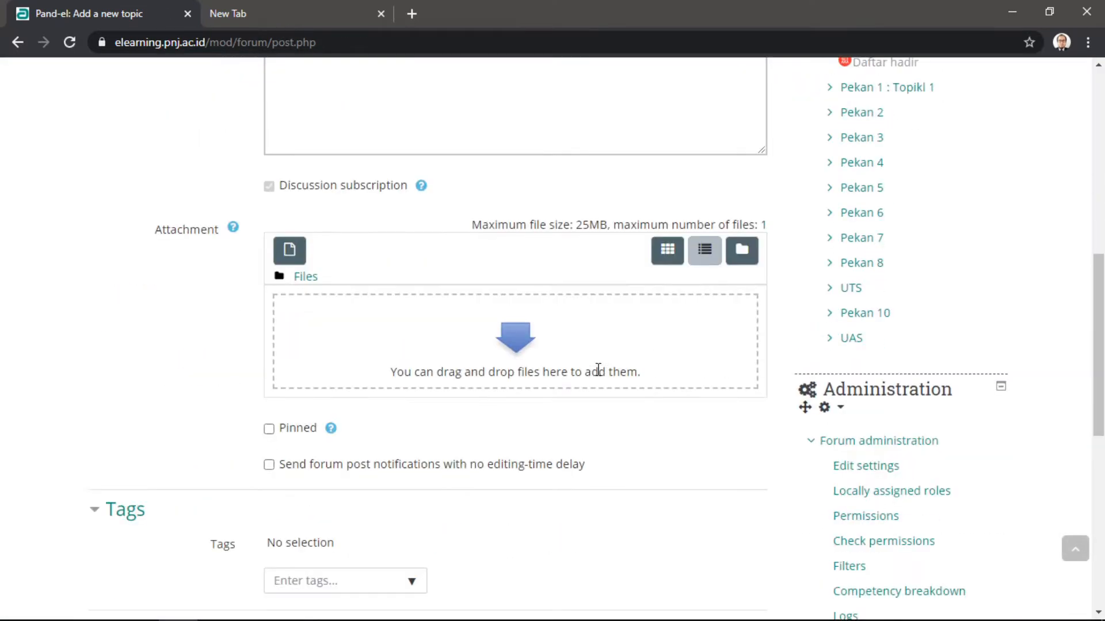
scroll(539, 369, down, 2)
scroll(540, 369, down, 1)
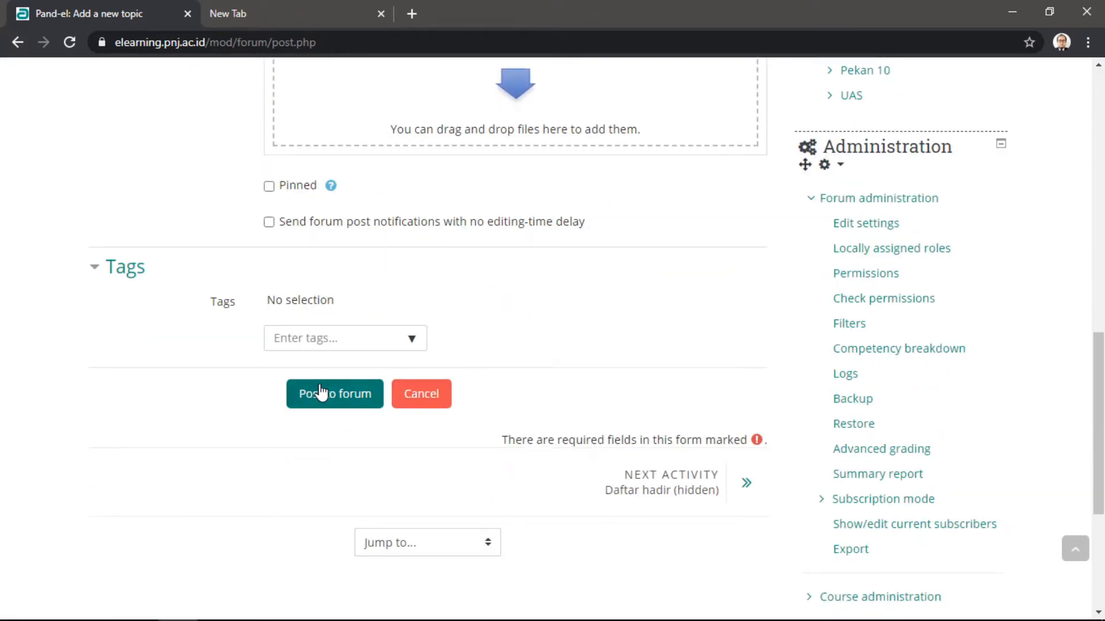
click(325, 405)
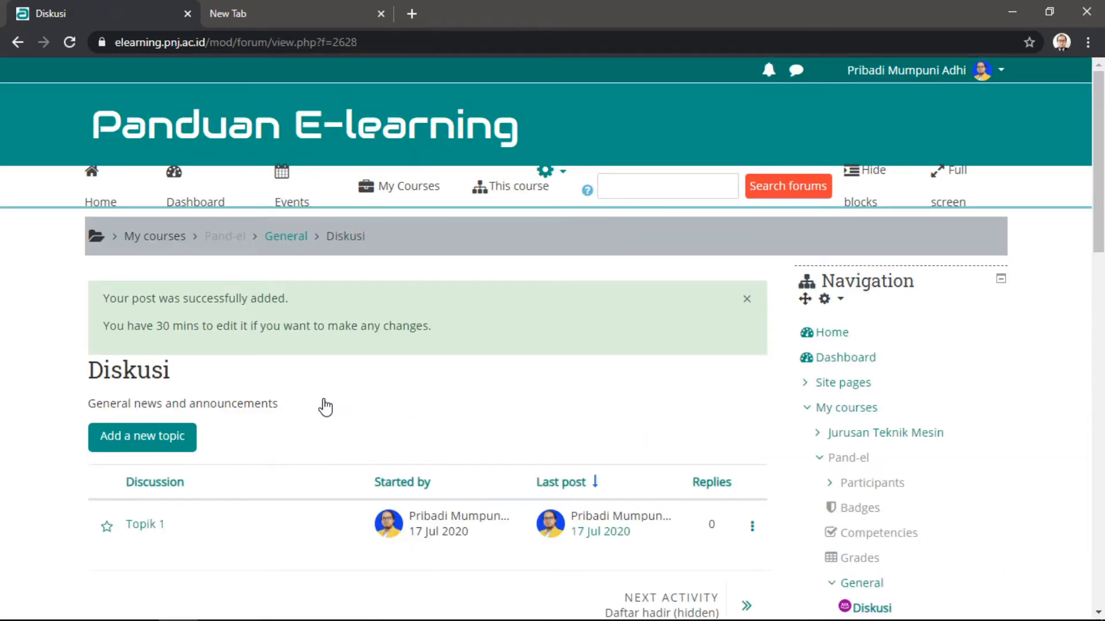
View the posted Topik 1 discussion and inspect its reply form without submitting a reply.
scroll(325, 406, down, 3)
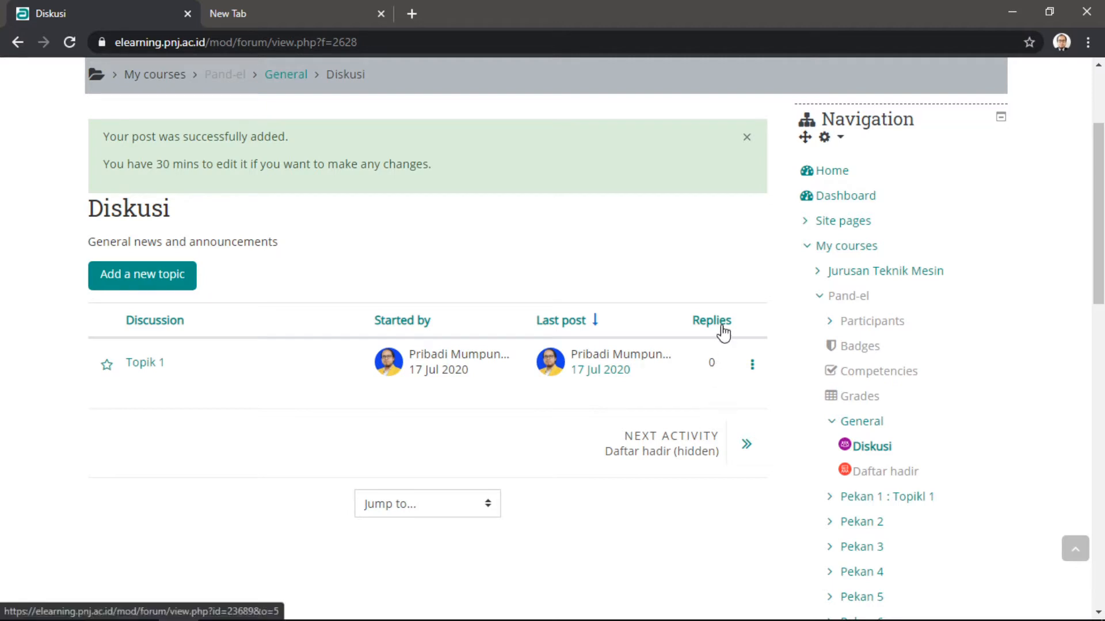
click(145, 370)
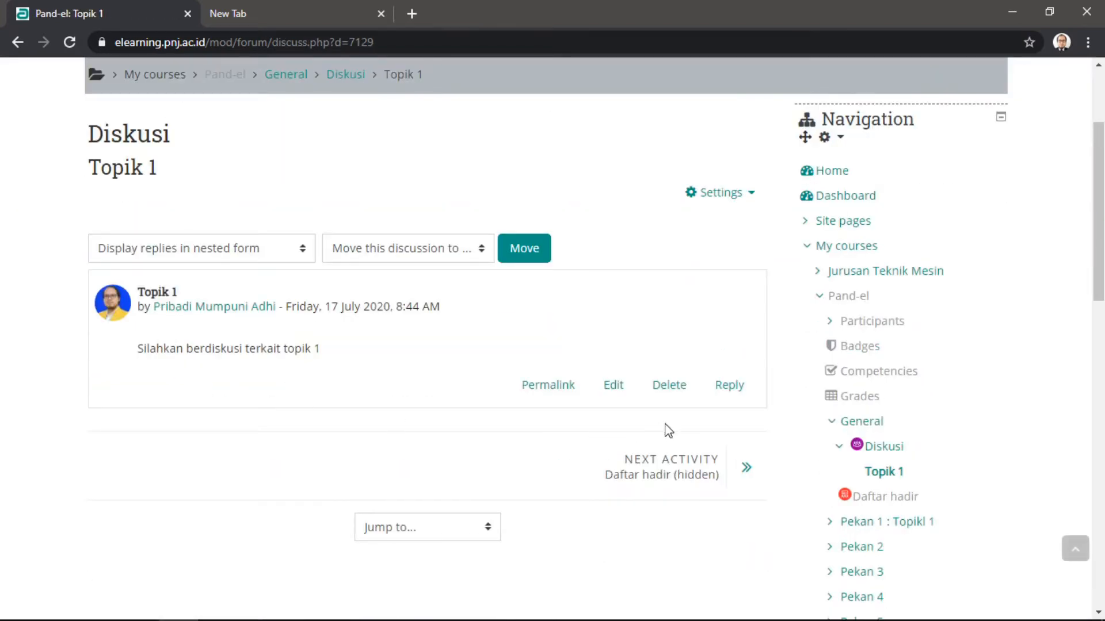
click(730, 392)
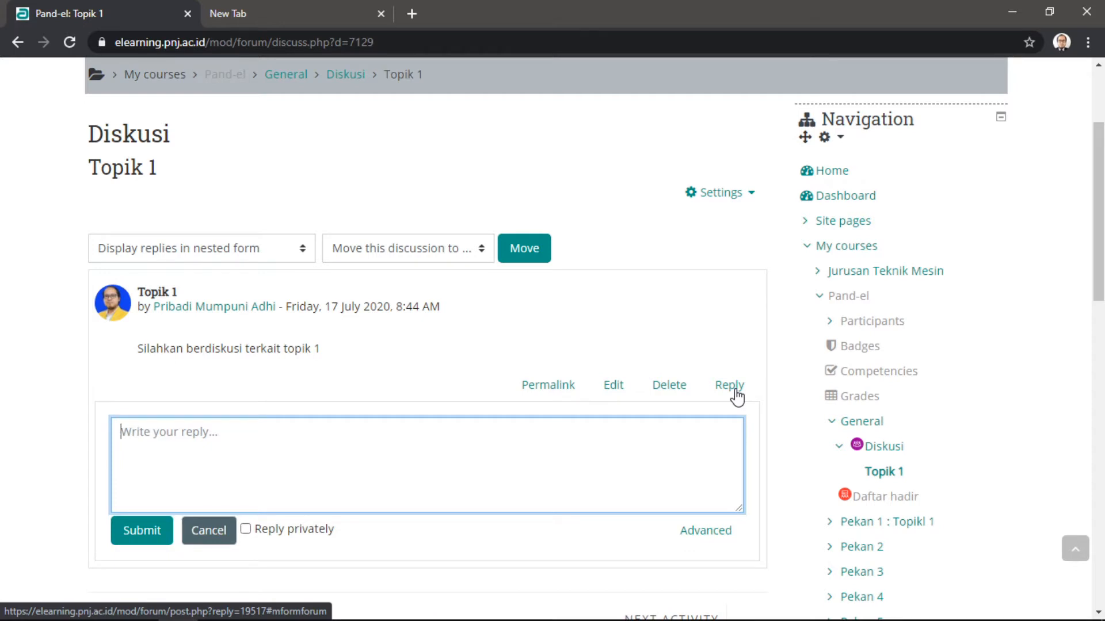
click(731, 392)
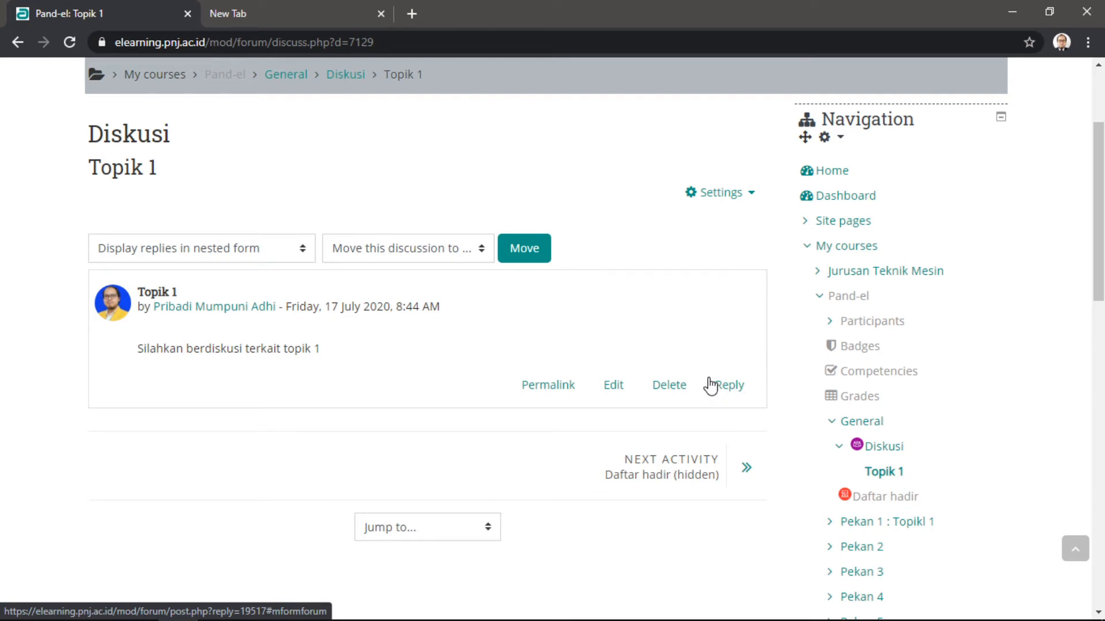
scroll(697, 338, up, 2)
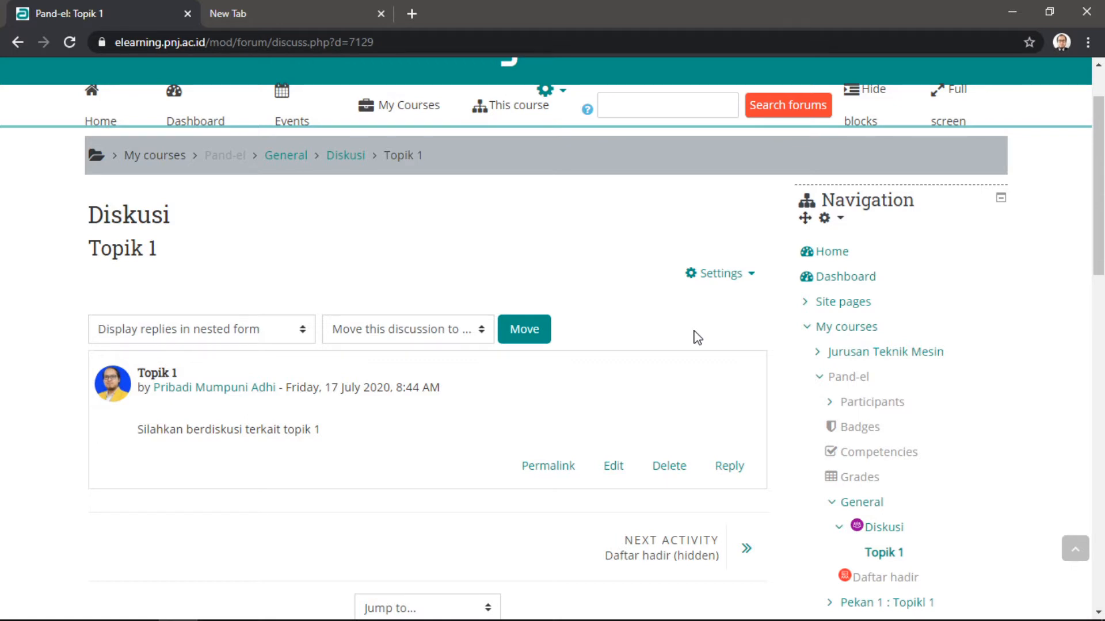
Start adding a File resource to the "Pekan 1 : Topikl 1" section of the course.
scroll(679, 338, down, 2)
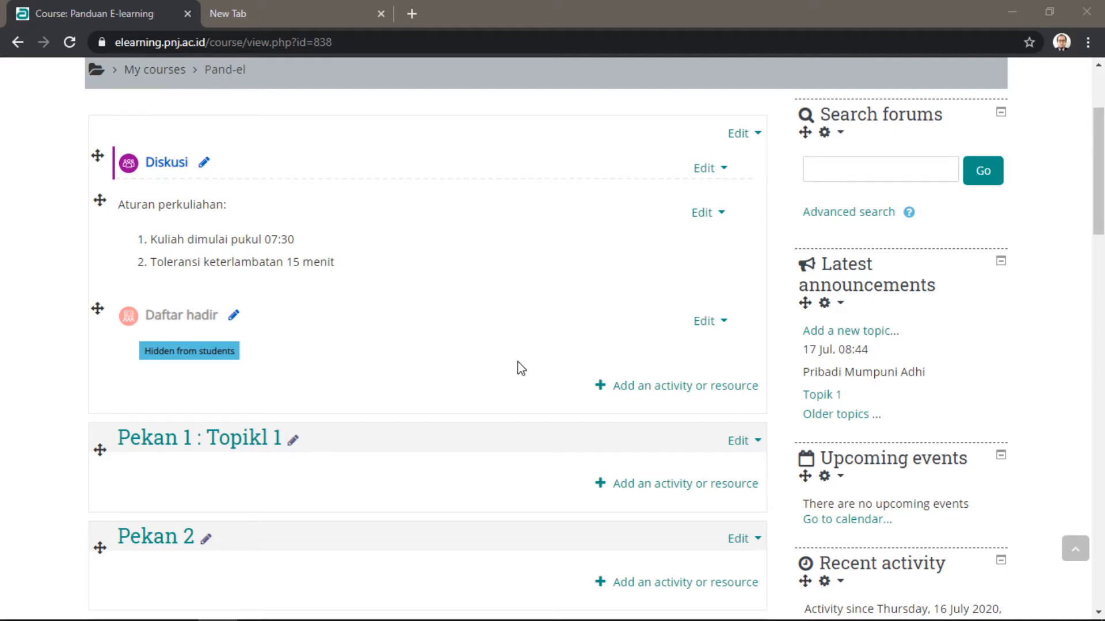
scroll(520, 379, down, 3)
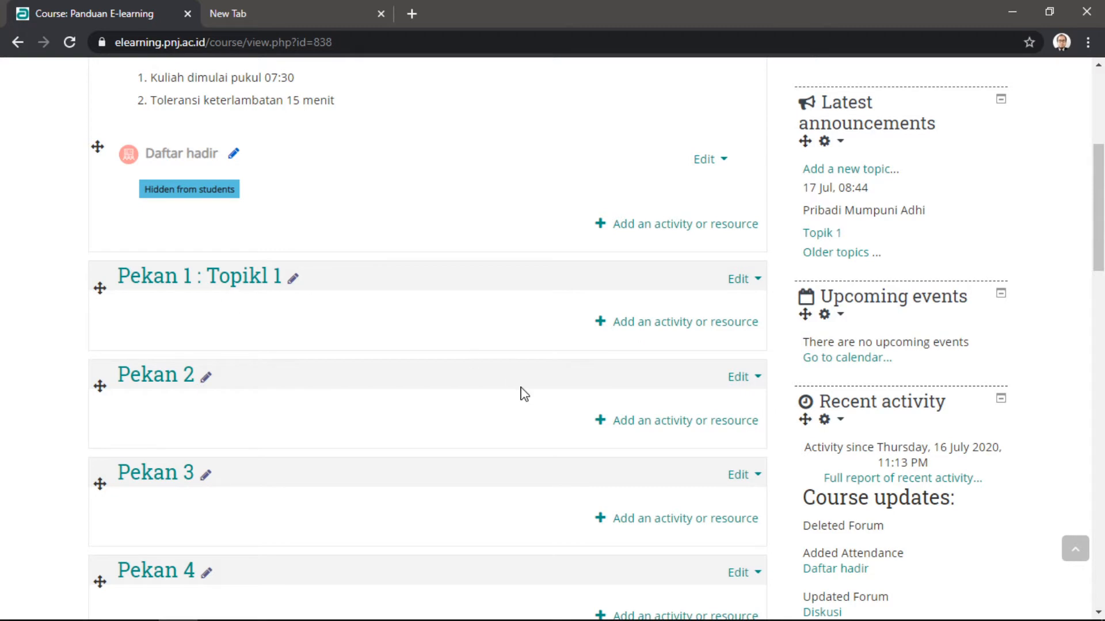
click(674, 326)
drag(533, 243, 503, 454)
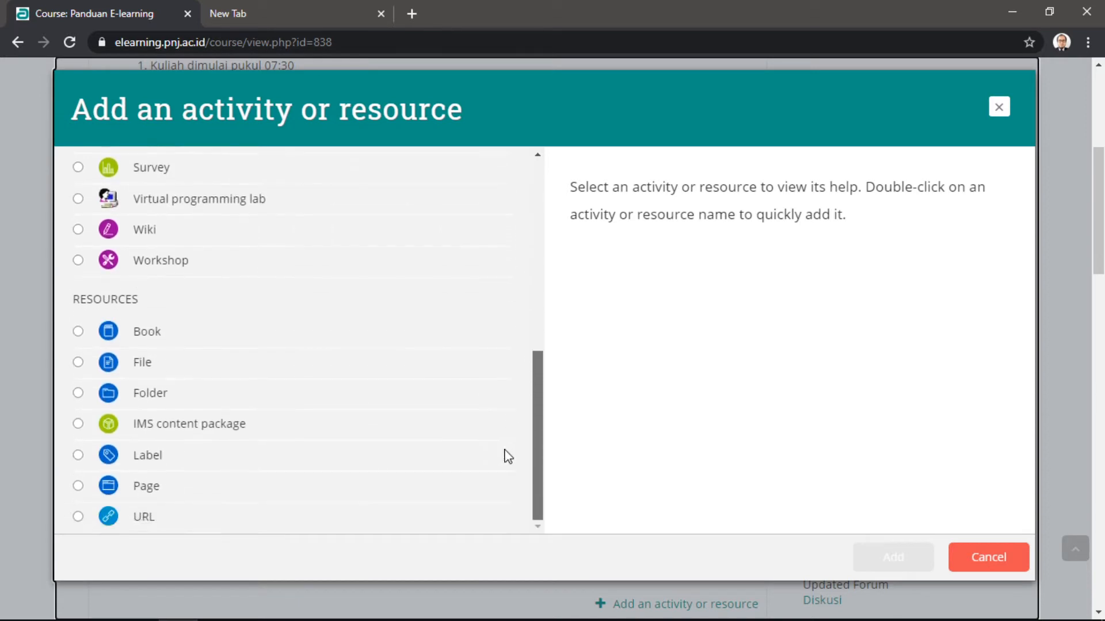
click(79, 362)
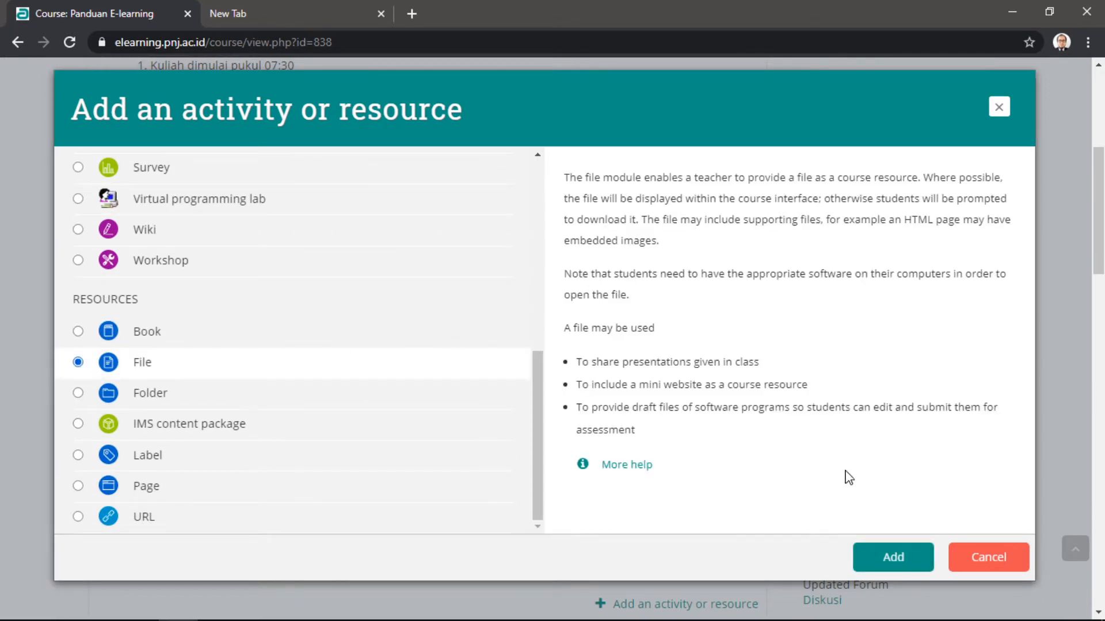
click(881, 561)
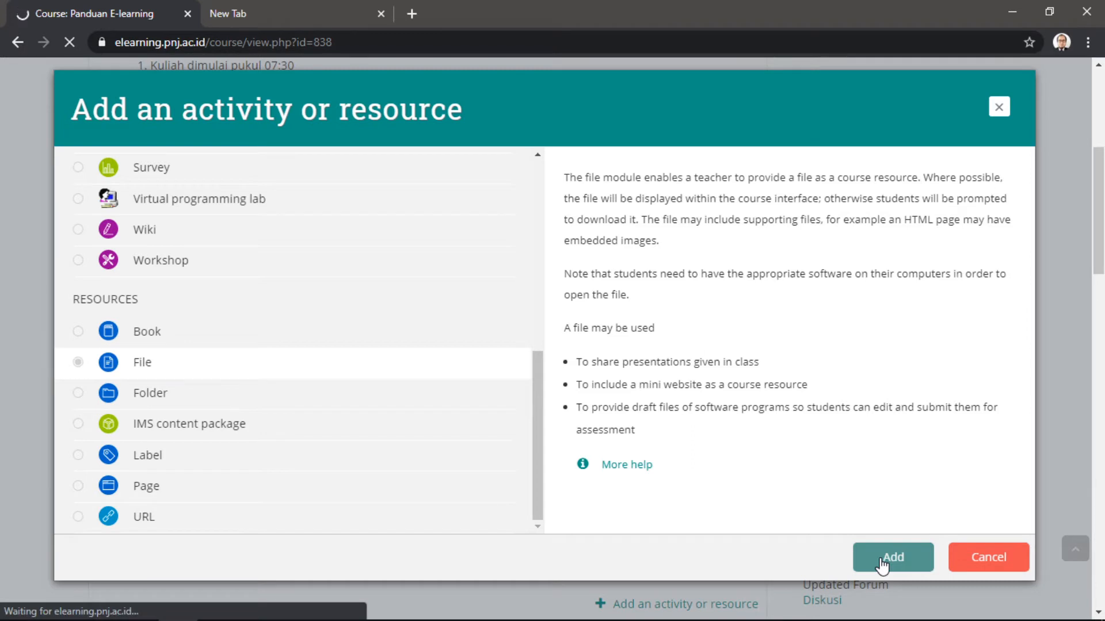
Name the new file resource "Materi pekan 1".
scroll(621, 317, down, 2)
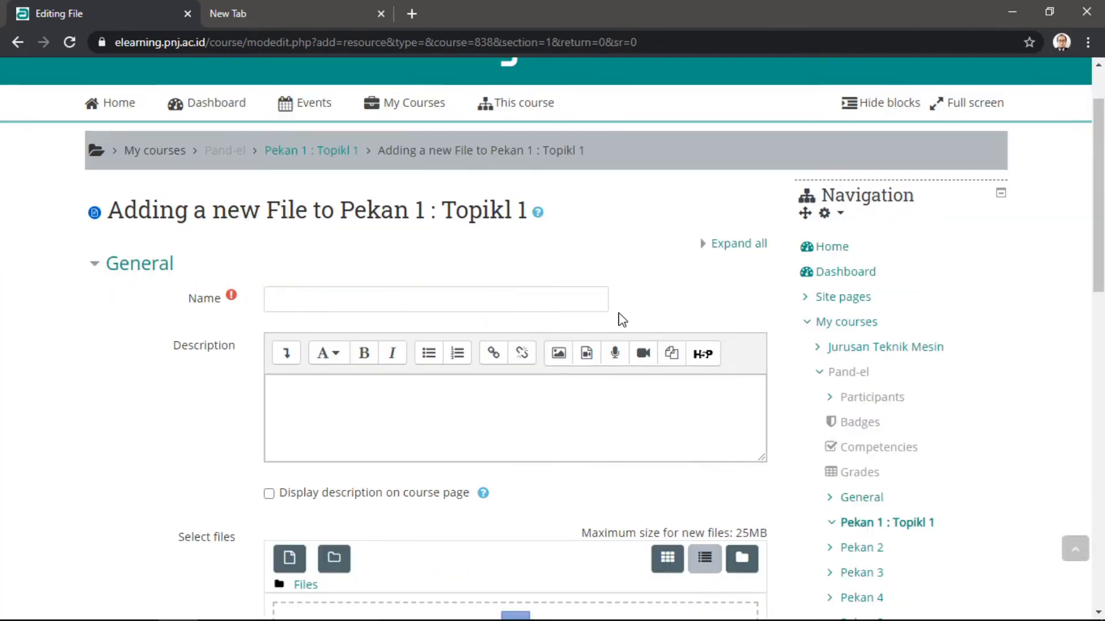
click(319, 299)
text(M)
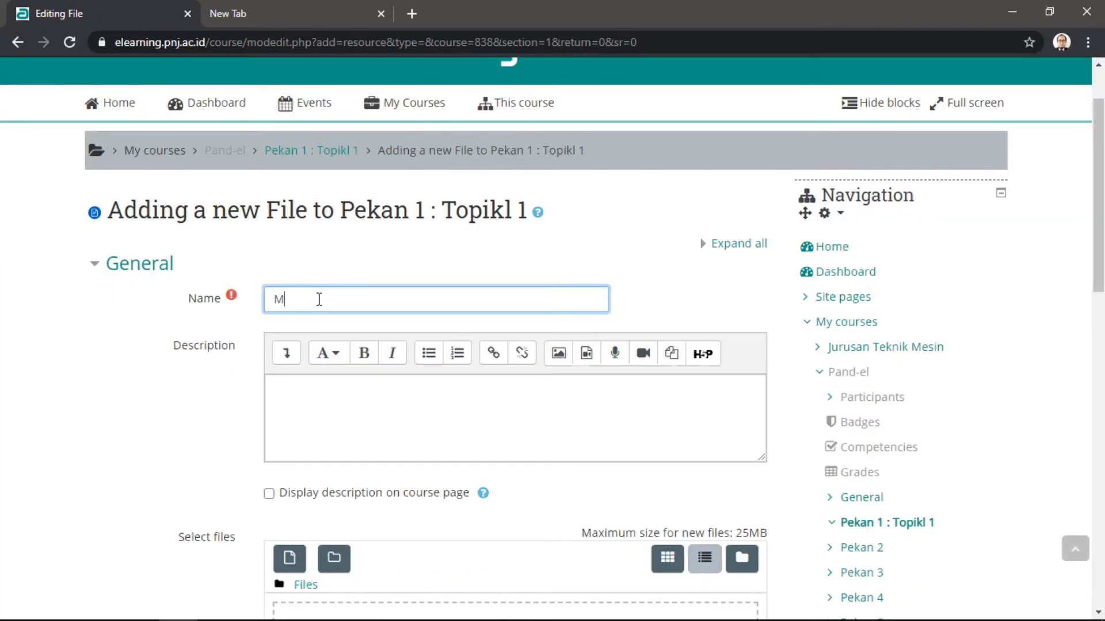
text(ateri peakan 1)
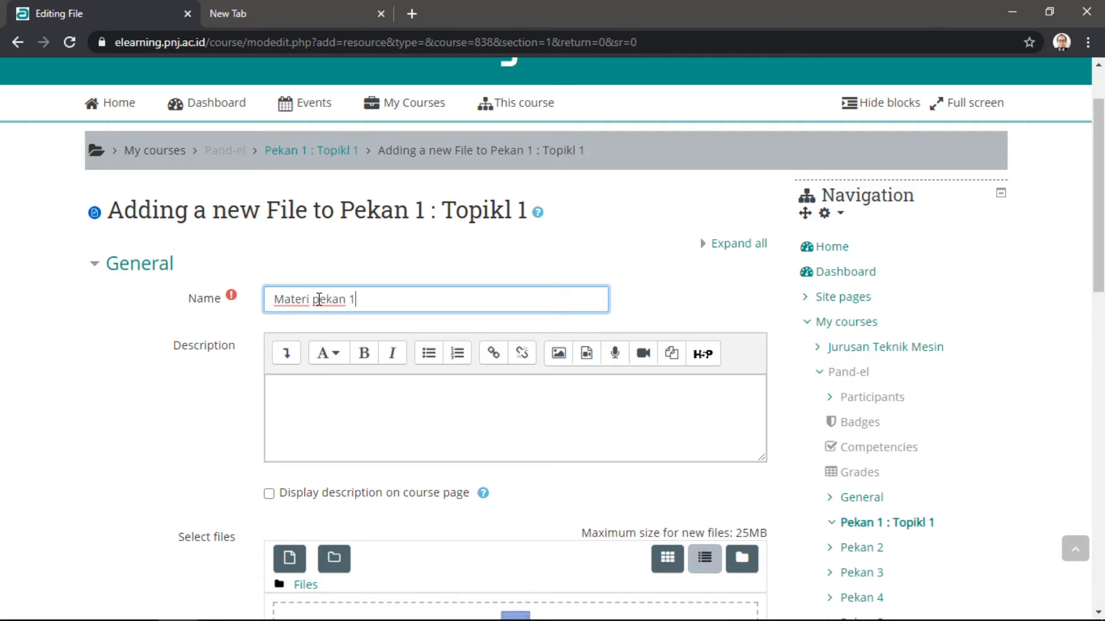
Attach FT-09_2P.pdf from the recent files to the new file resource, keeping its name and the "All rights reserved" license.
scroll(320, 312, down, 4)
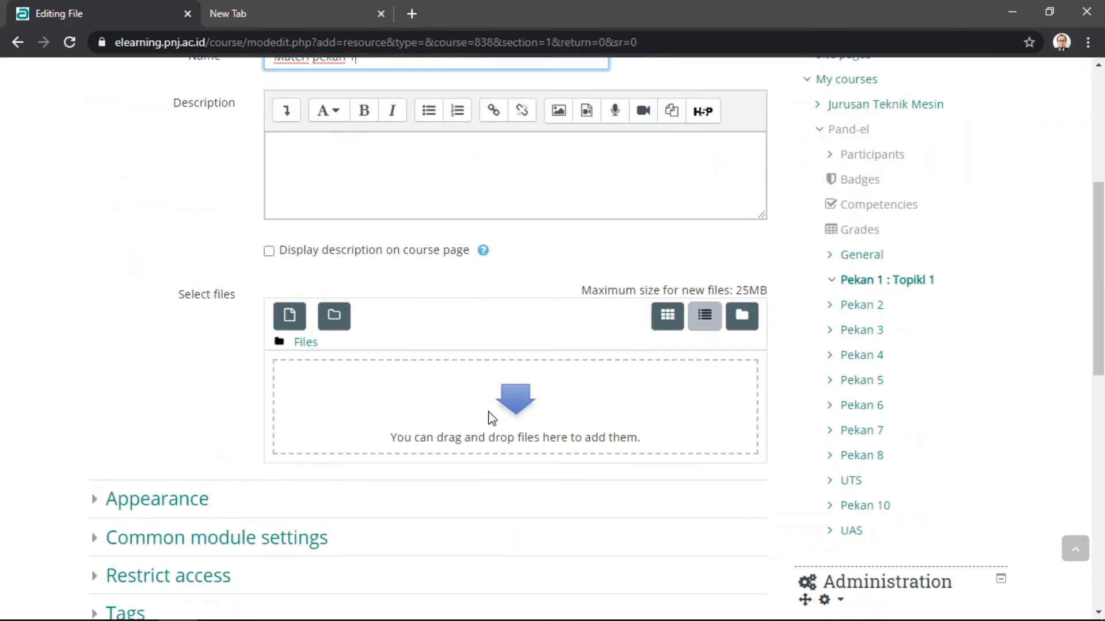
scroll(491, 418, down, 1)
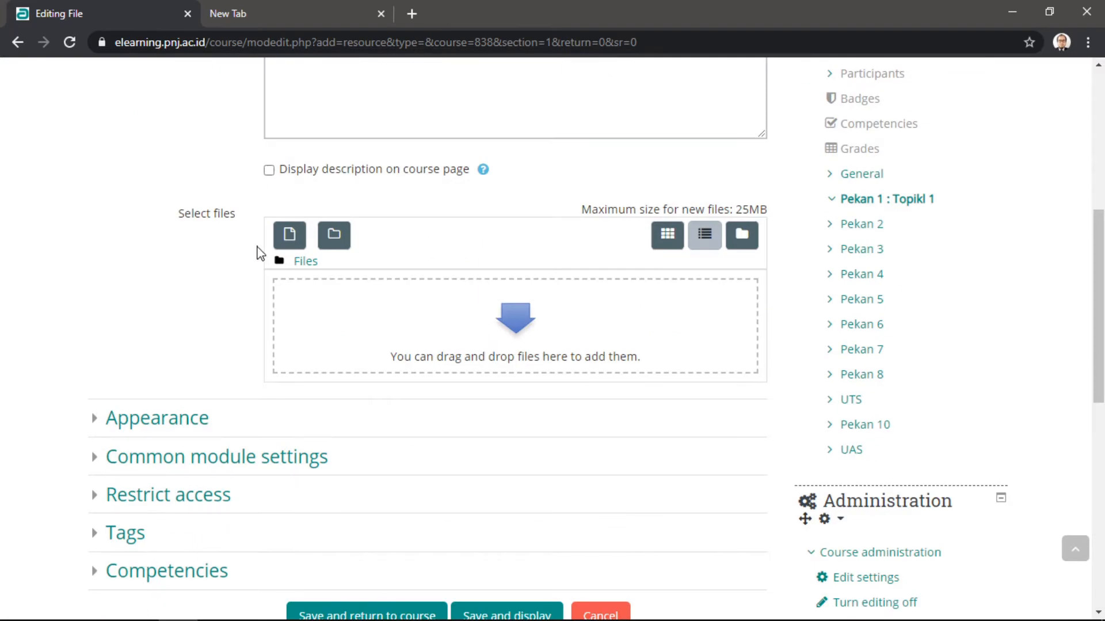
click(287, 243)
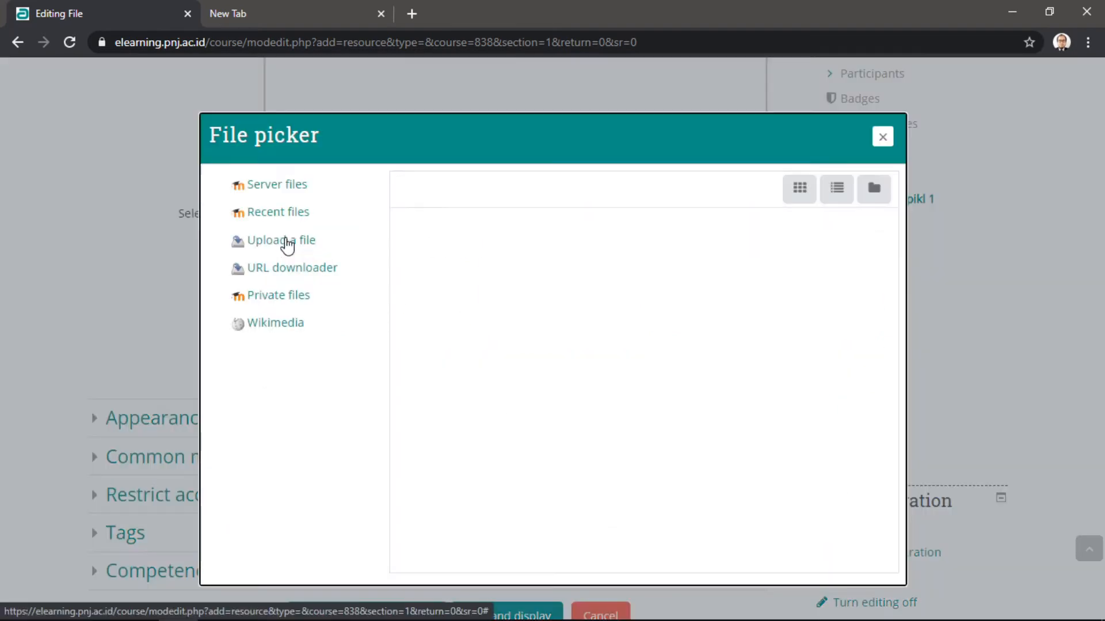
click(286, 240)
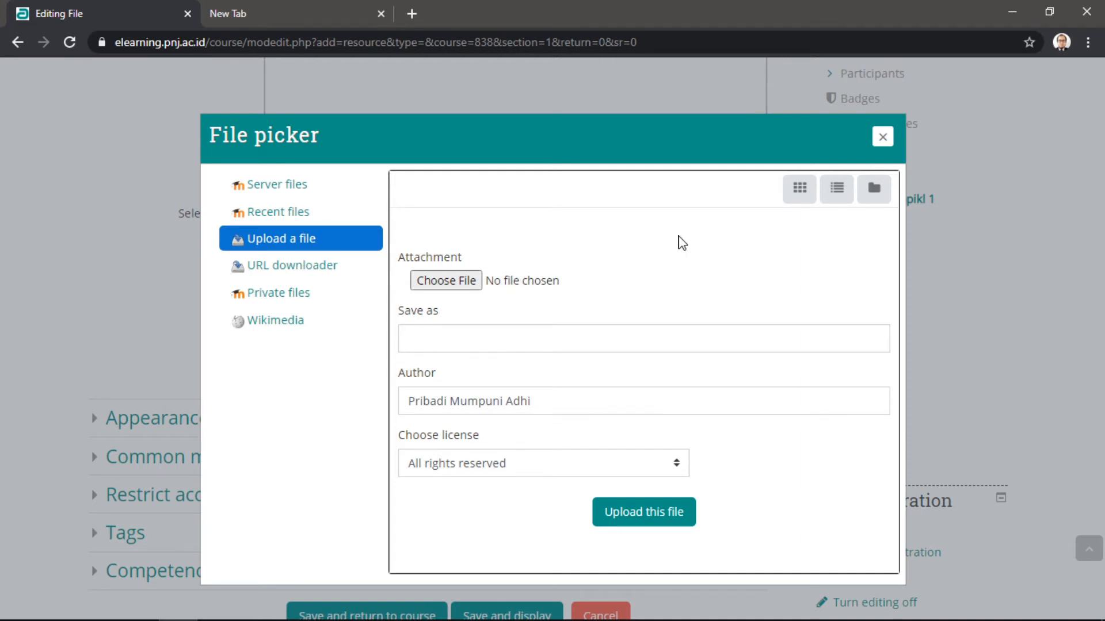
click(286, 223)
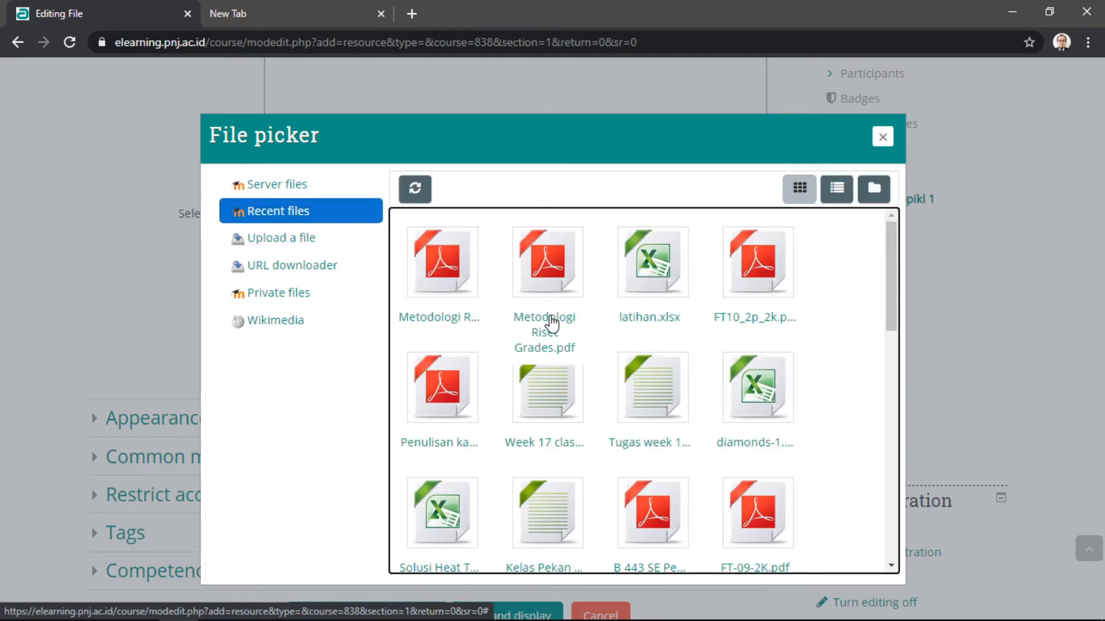
scroll(645, 339, down, 3)
scroll(643, 342, down, 1)
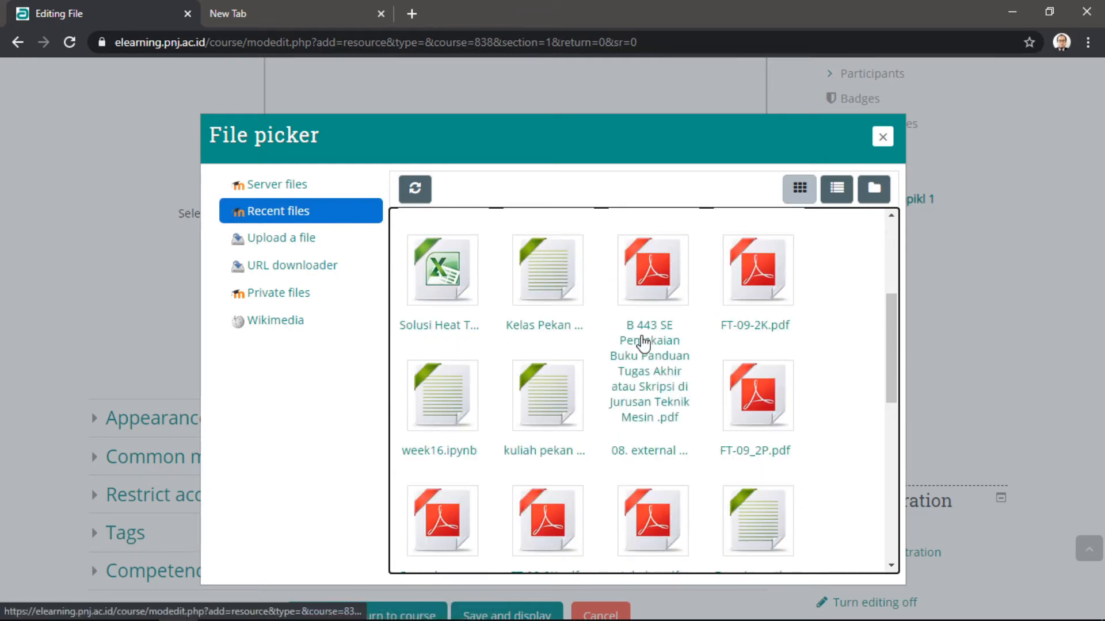
scroll(642, 344, down, 1)
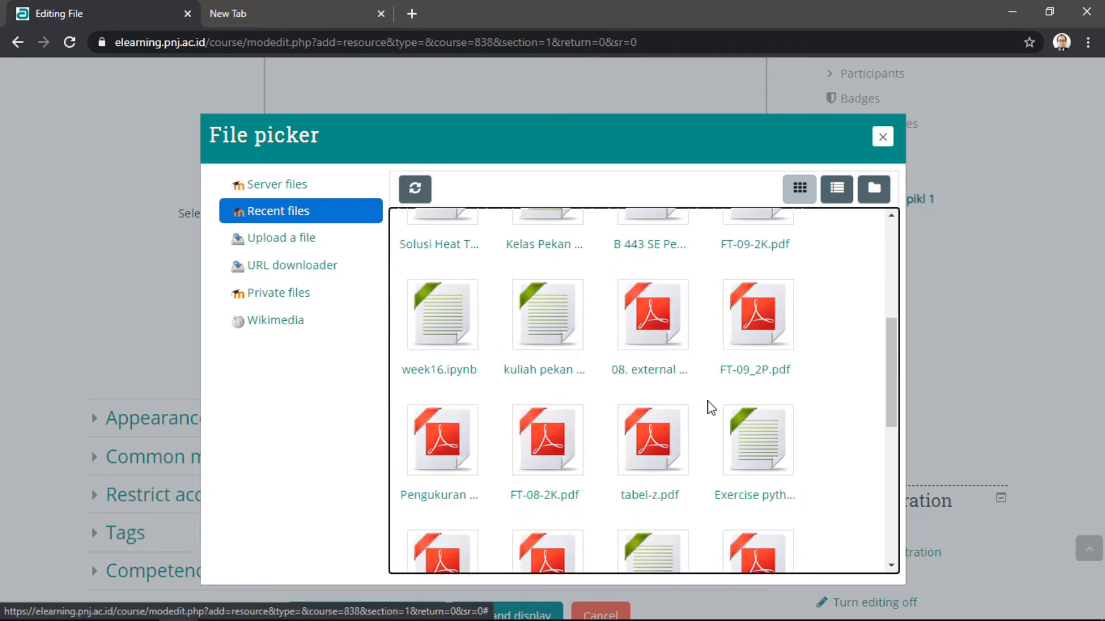
click(756, 320)
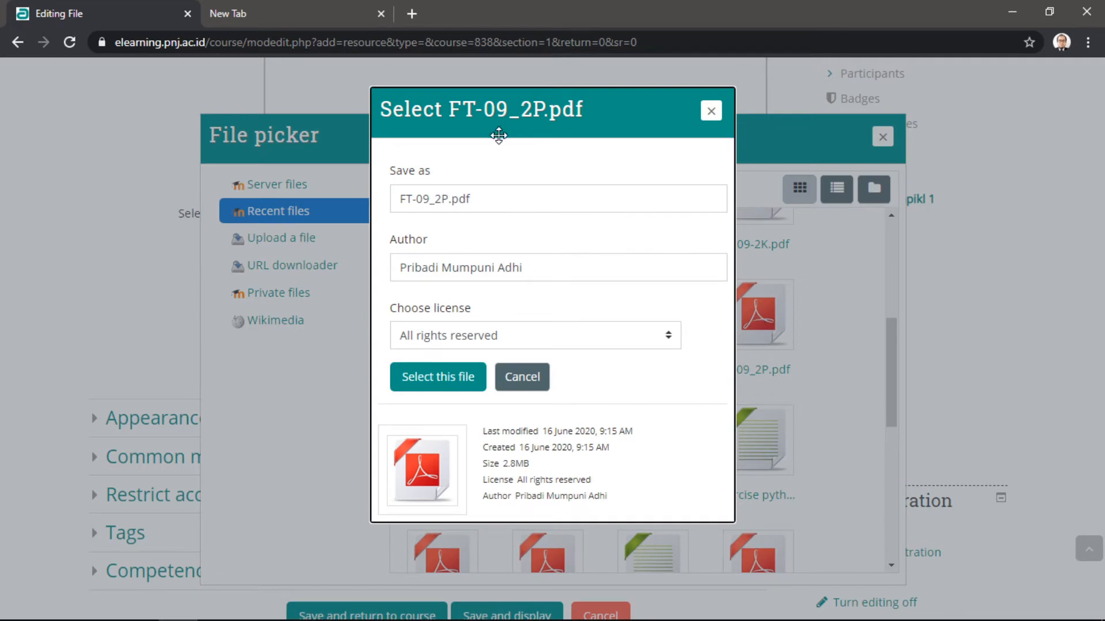
click(449, 378)
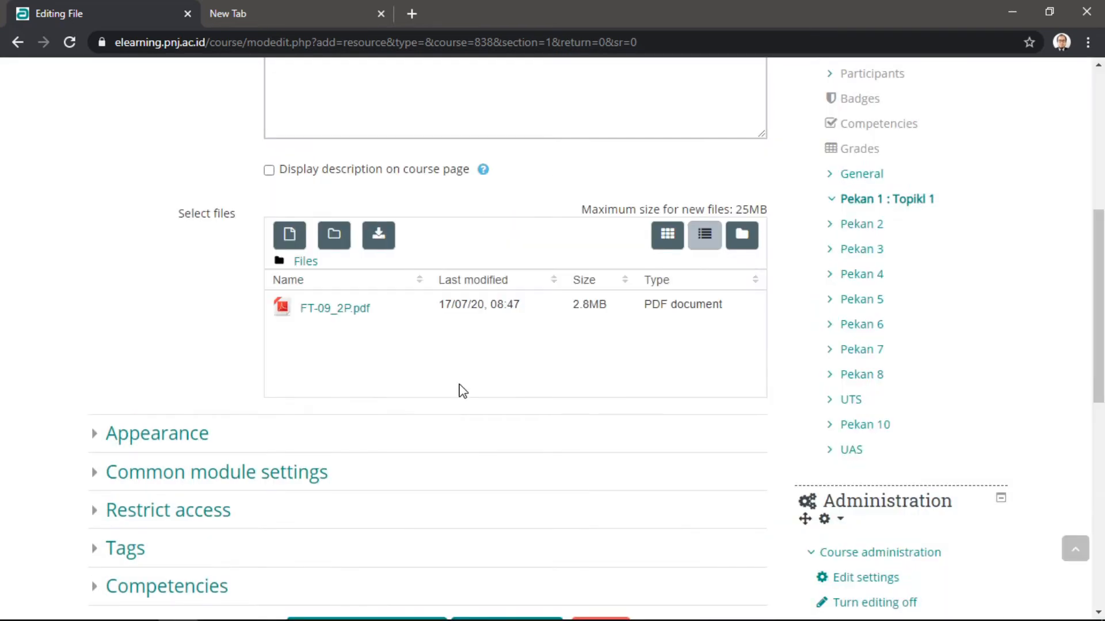
Set the file resource's Display option to Embed in its appearance settings.
scroll(379, 378, down, 1)
click(151, 359)
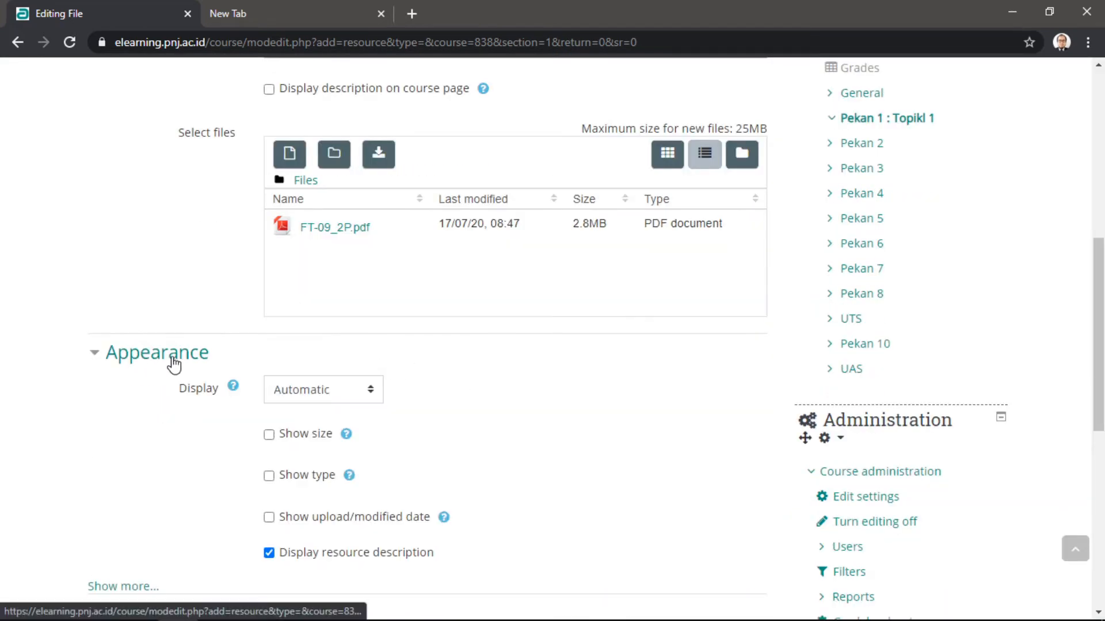
scroll(530, 410, down, 1)
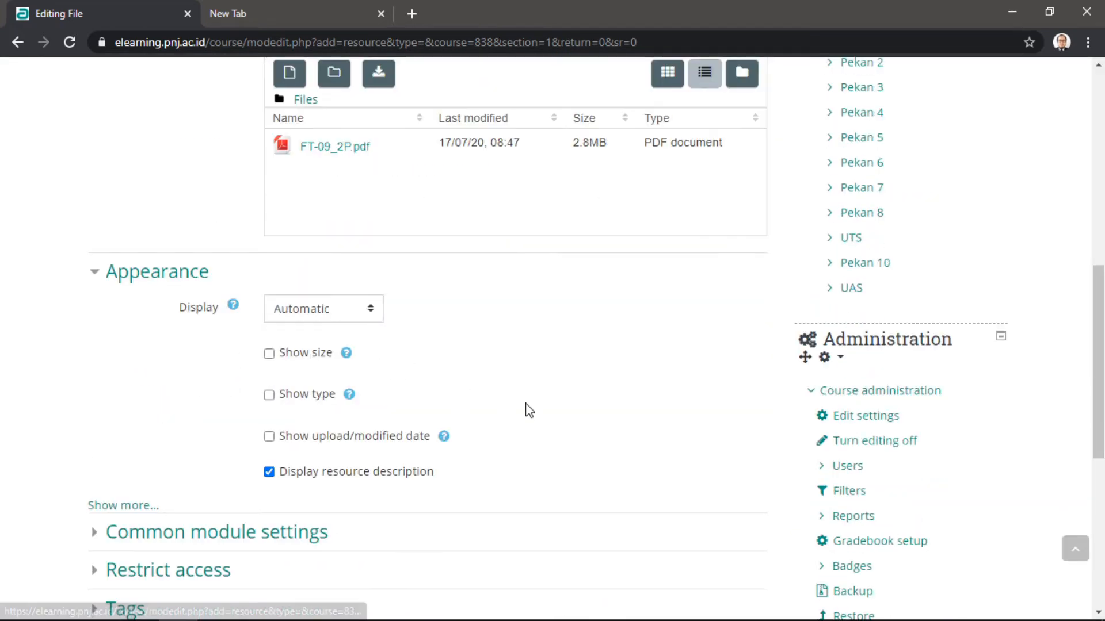
click(367, 320)
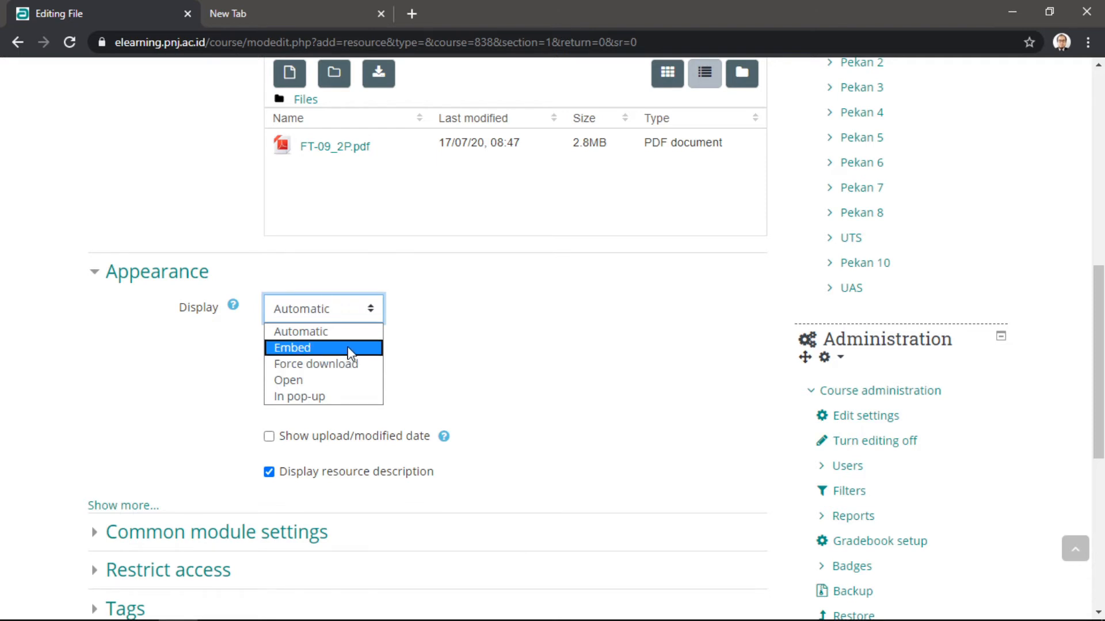
click(350, 353)
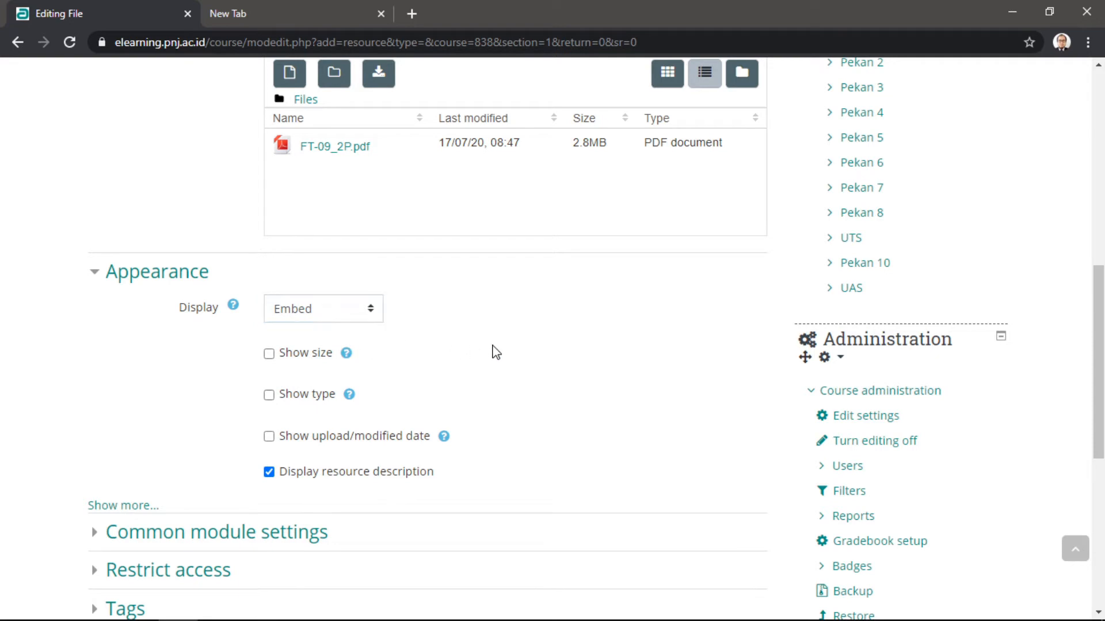
Enable showing the file's size and type, and save and display the resource.
scroll(495, 351, down, 1)
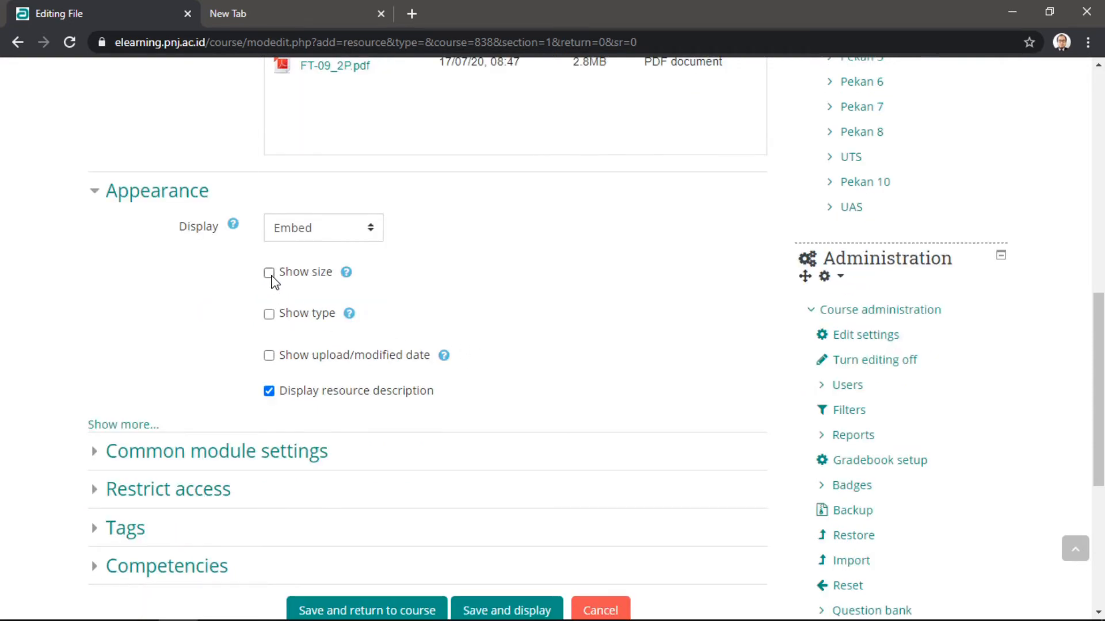
click(270, 275)
click(284, 317)
scroll(480, 323, down, 1)
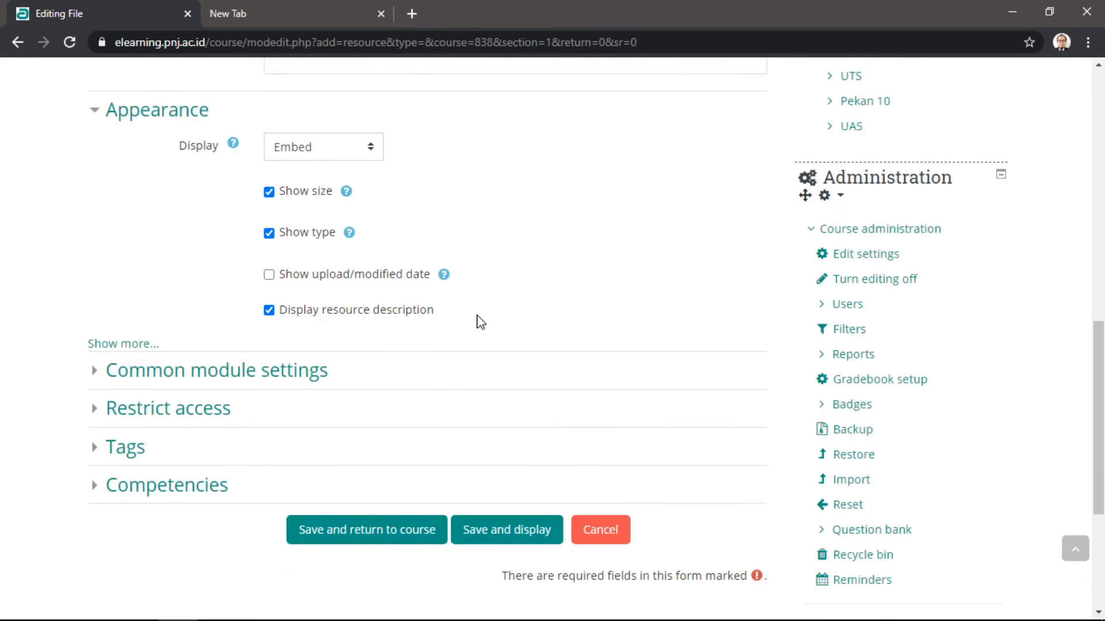
scroll(480, 323, down, 1)
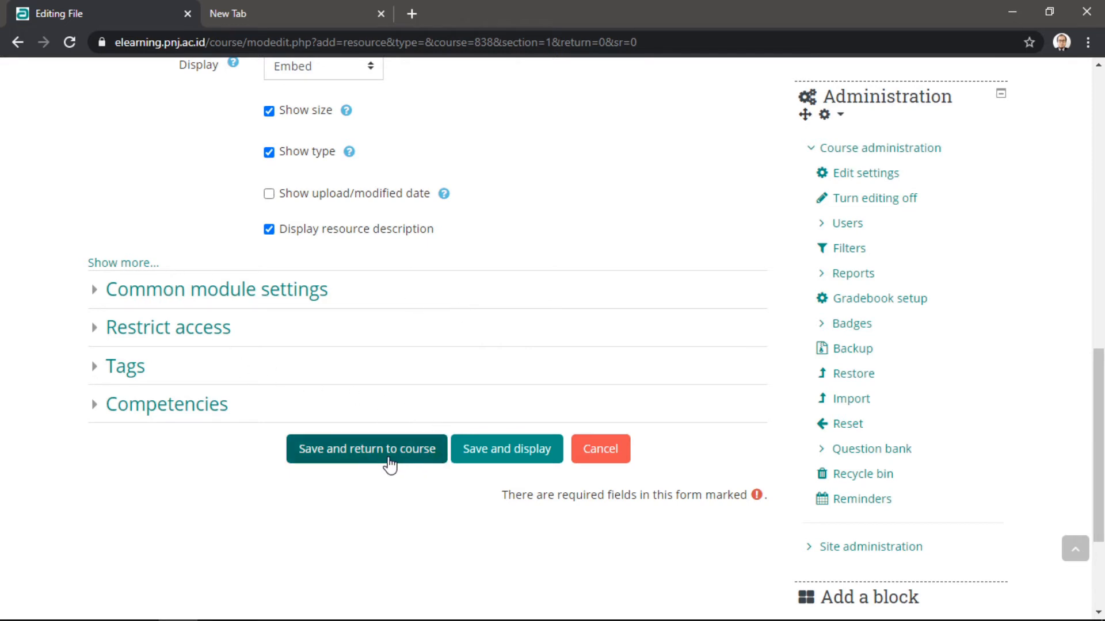
click(506, 460)
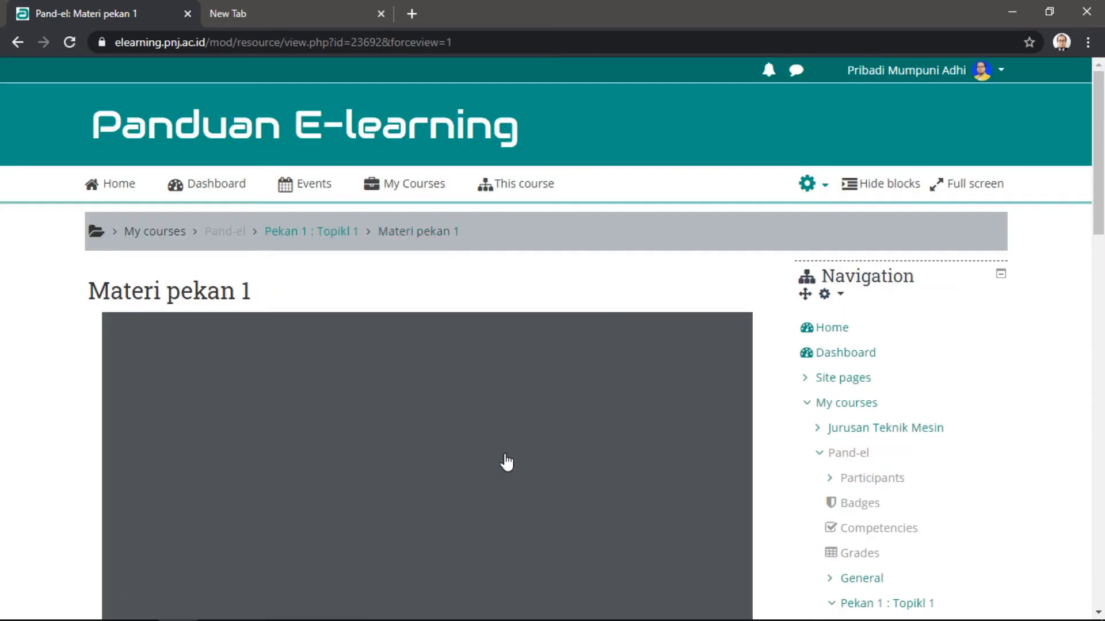
Look through the first pages of the embedded PDF, and return to the "Pekan 1 : Topikl 1" section of the course.
scroll(753, 270, down, 2)
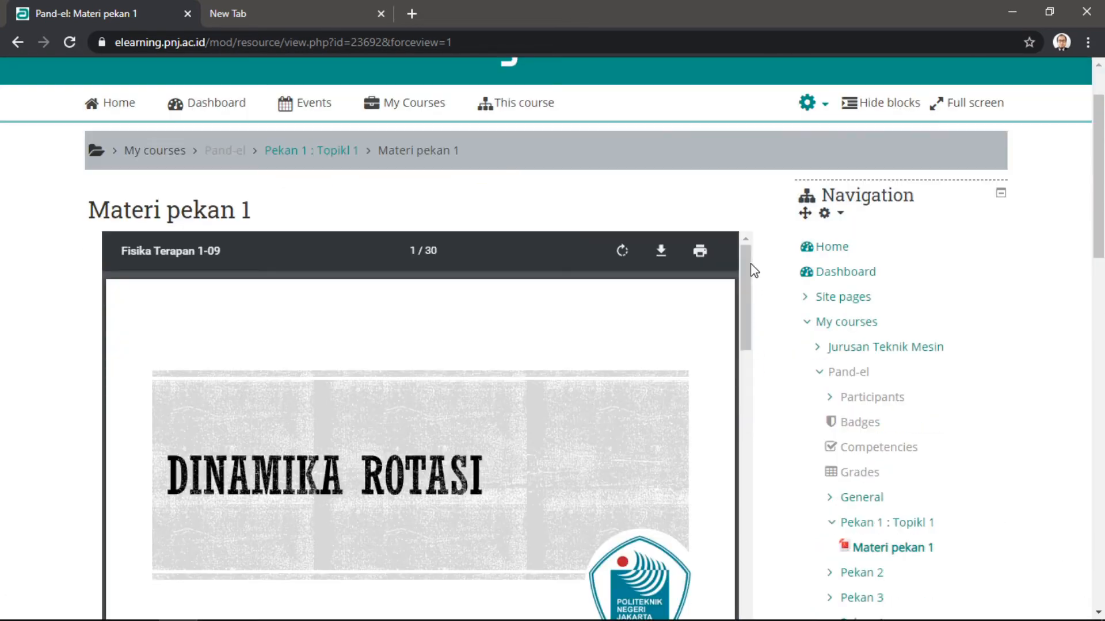
scroll(680, 294, down, 8)
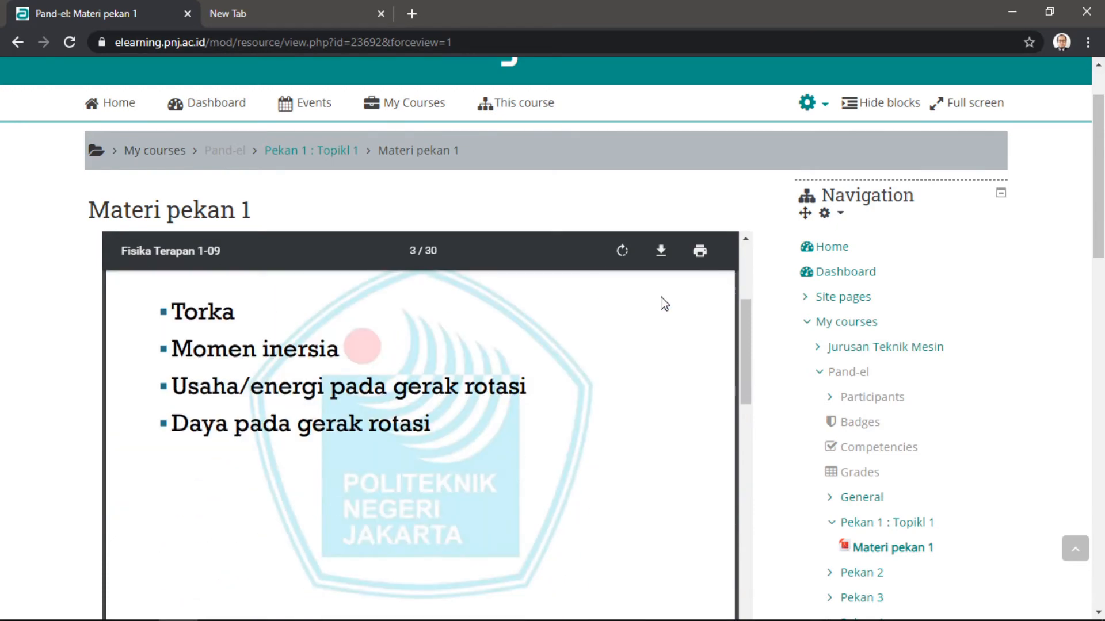
scroll(665, 304, down, 4)
scroll(665, 304, down, 4)
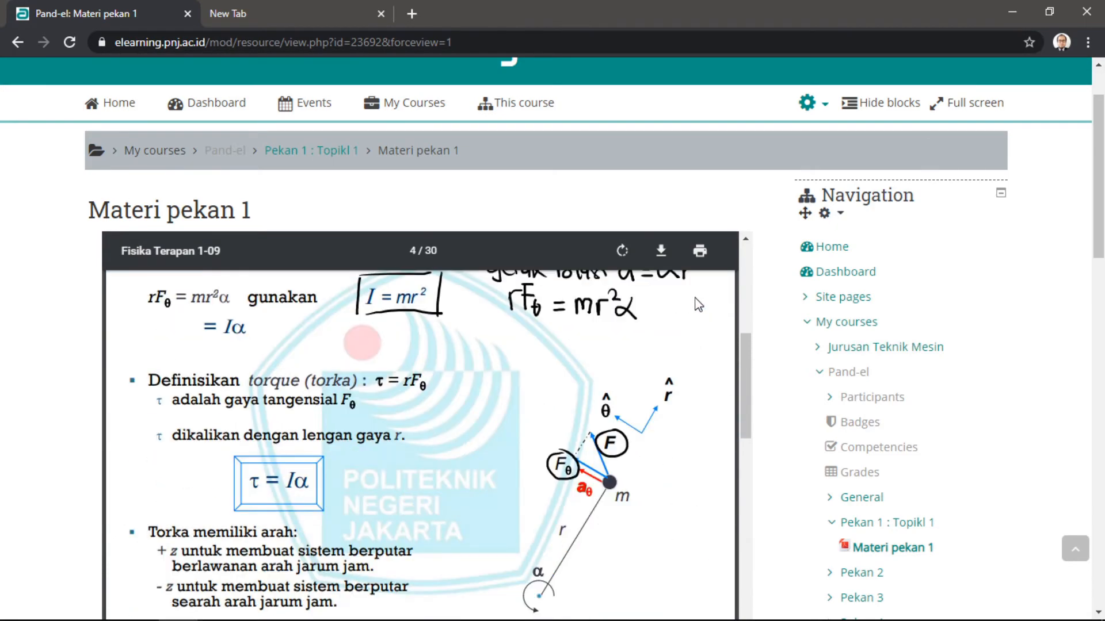
scroll(783, 309, down, 5)
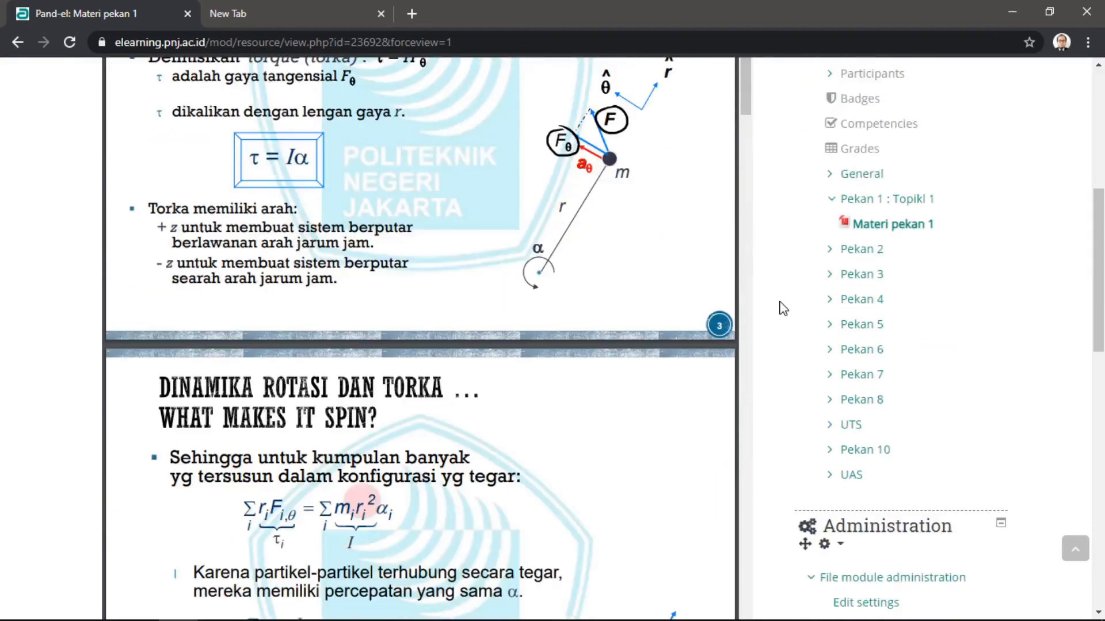
scroll(780, 309, up, 7)
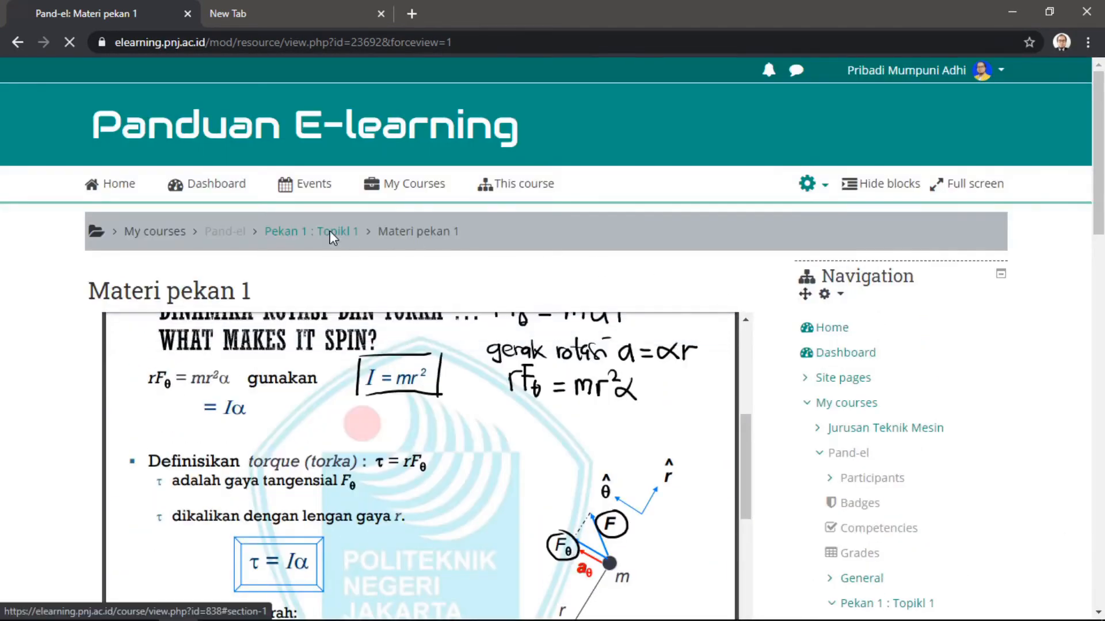
click(329, 232)
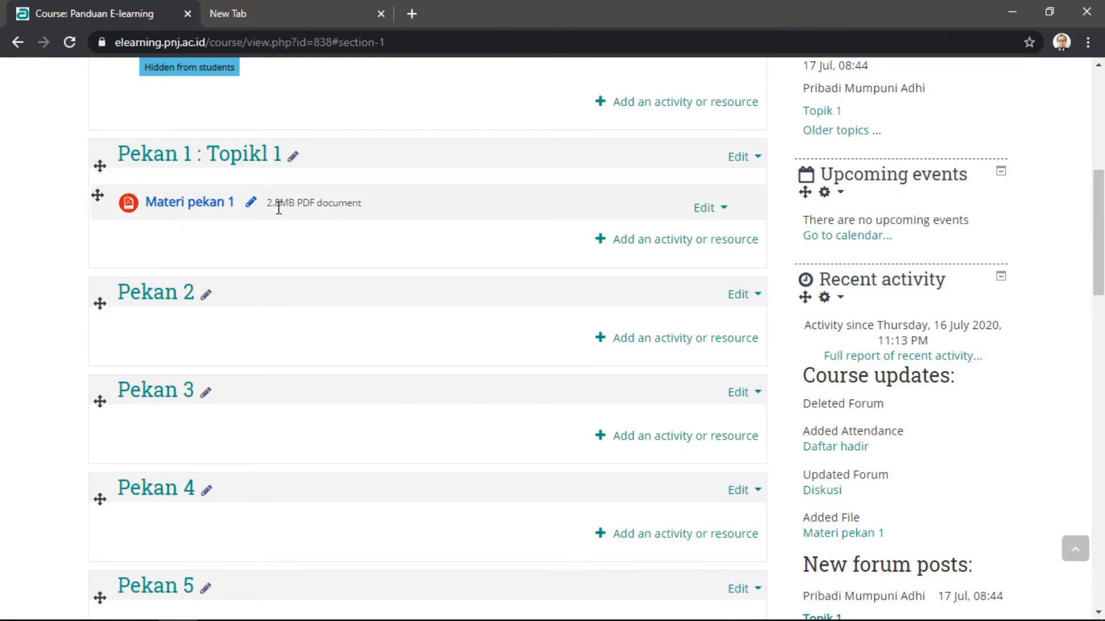
Edit the "Materi pekan 1" resource to set its Display option to Automatic, and save and return to the course.
click(711, 207)
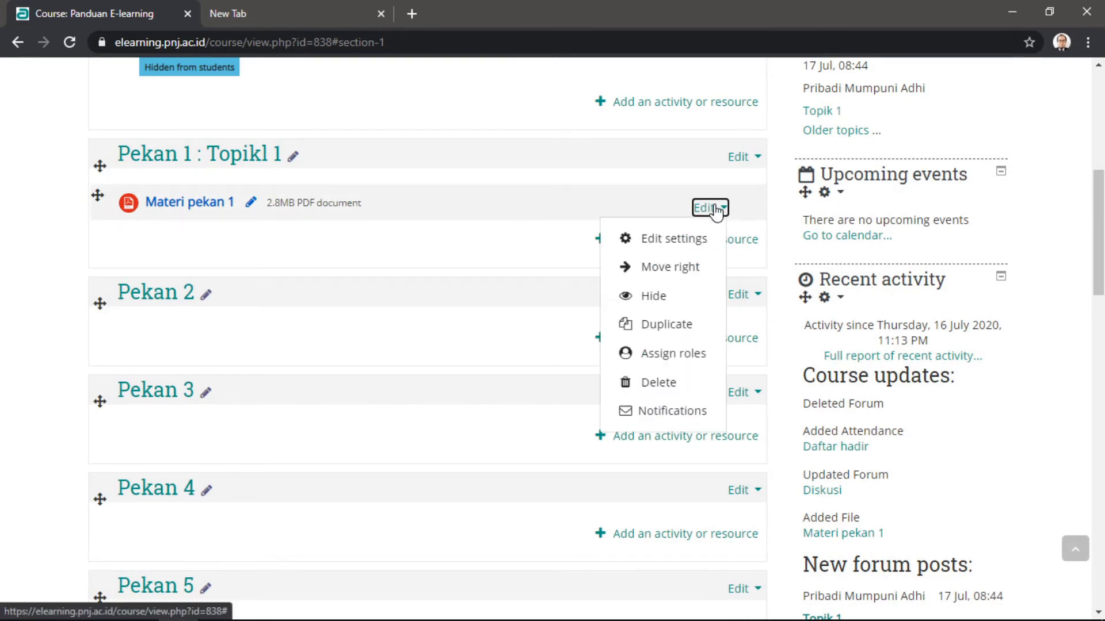
click(670, 241)
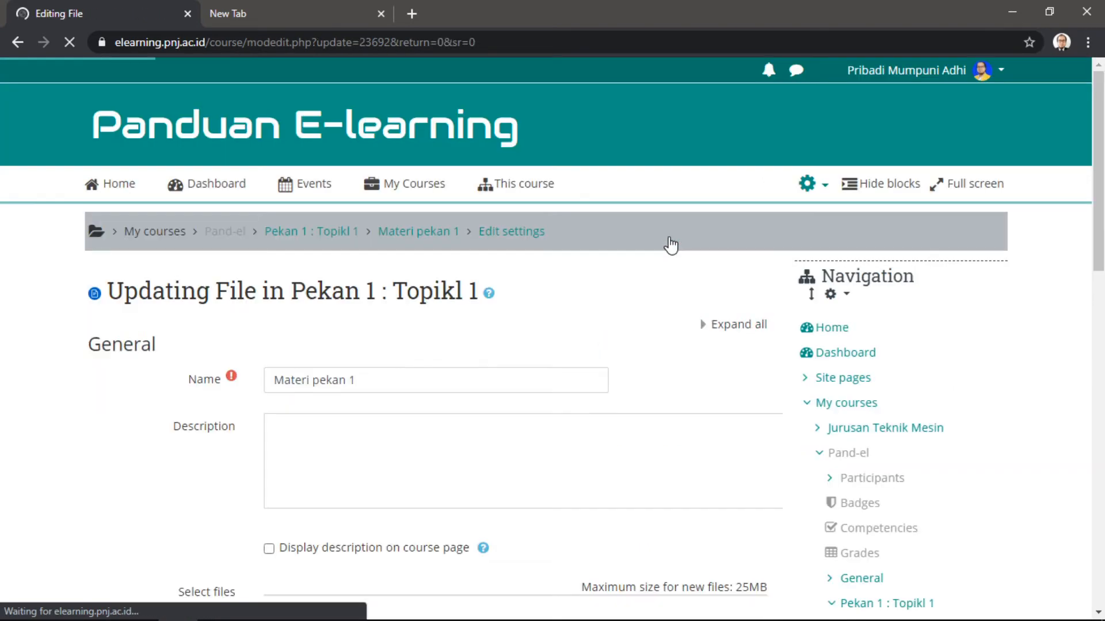
scroll(636, 317, down, 4)
scroll(632, 370, down, 3)
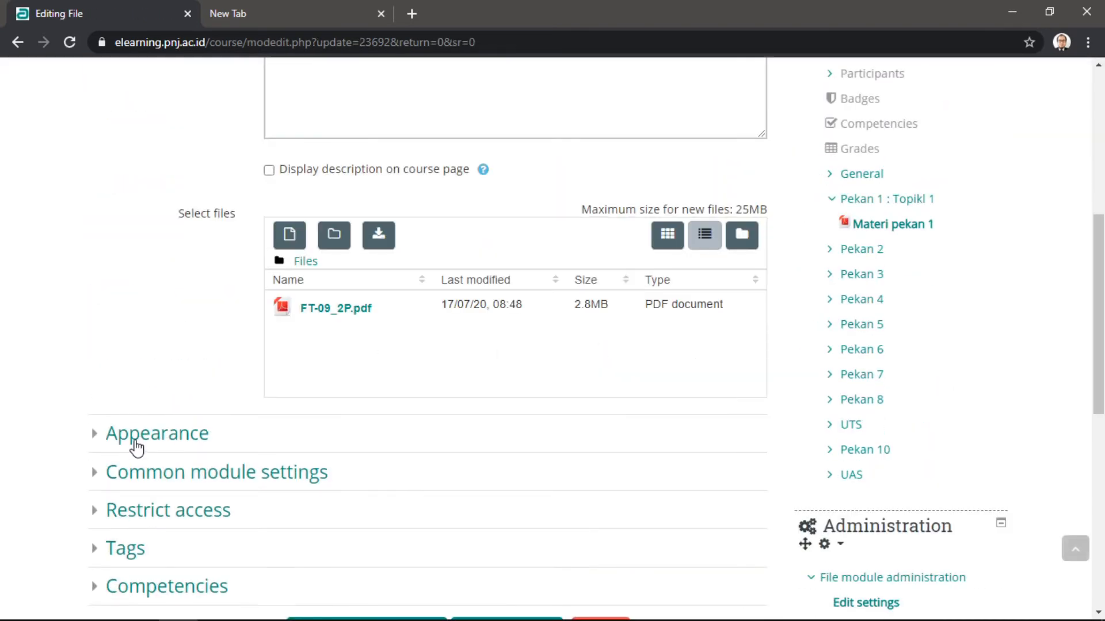
click(153, 438)
scroll(189, 347, down, 4)
click(320, 228)
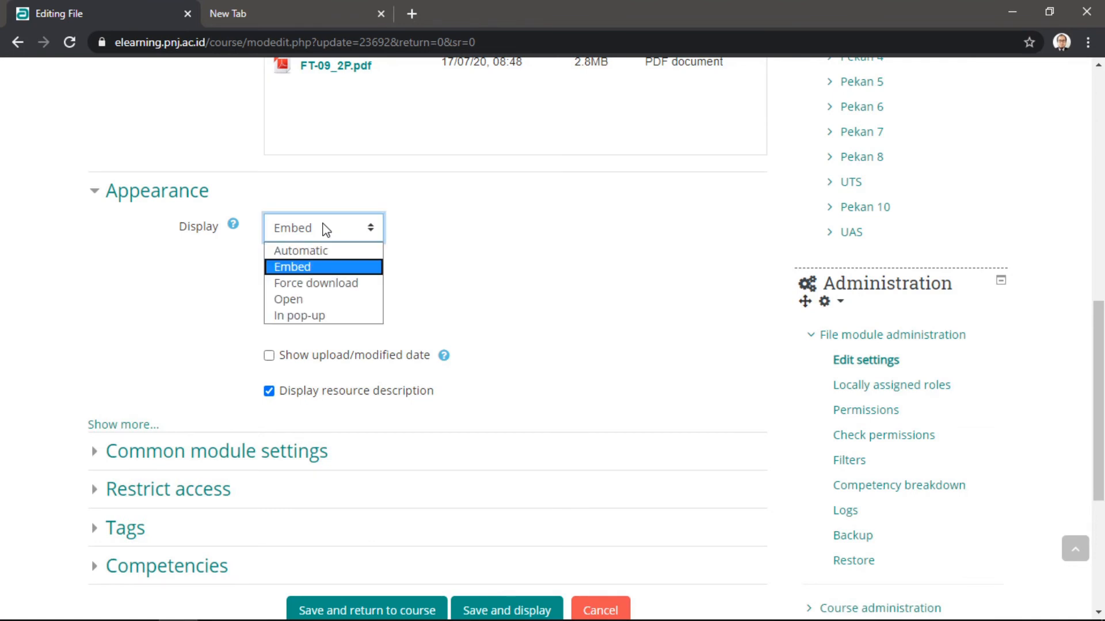
click(332, 253)
scroll(469, 291, down, 1)
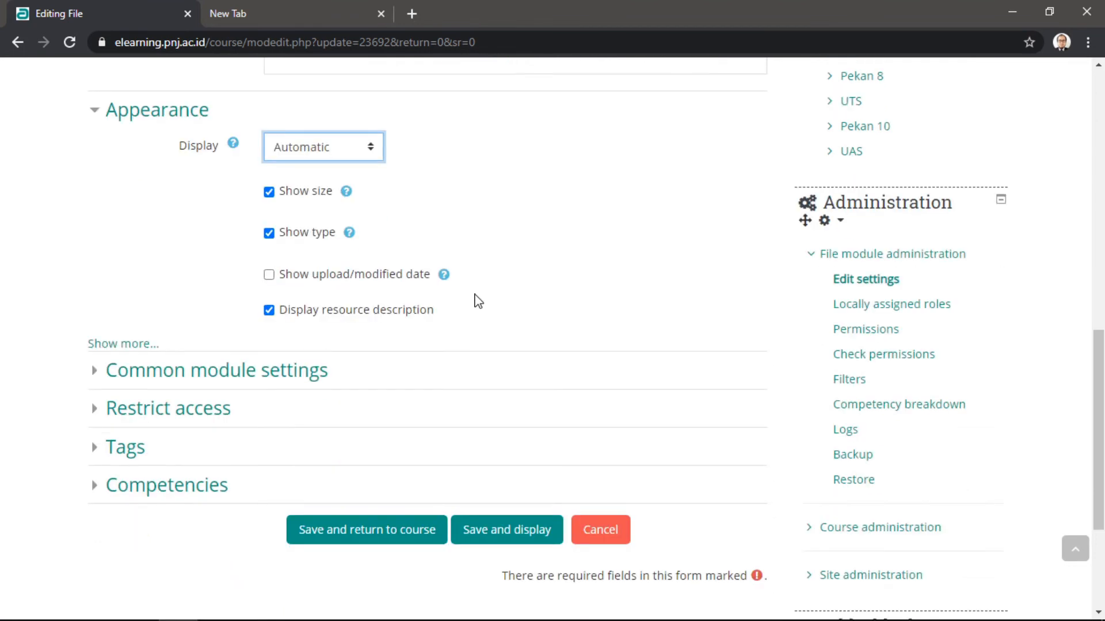
click(367, 530)
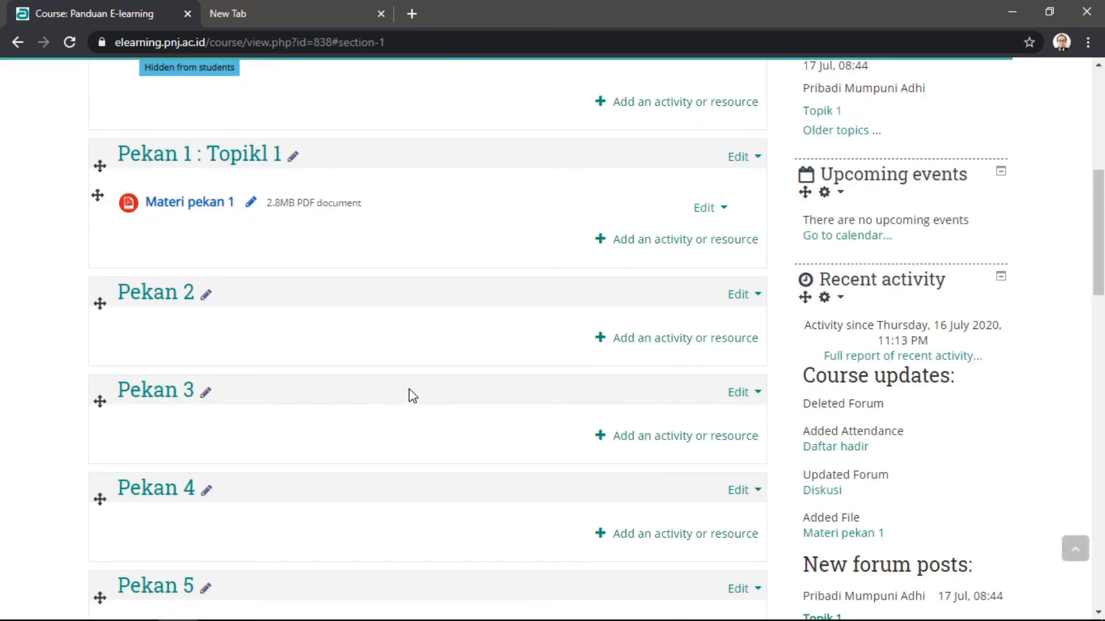
Open "Materi pekan 1" to check how the PDF is displayed, and go back to the course page.
click(188, 207)
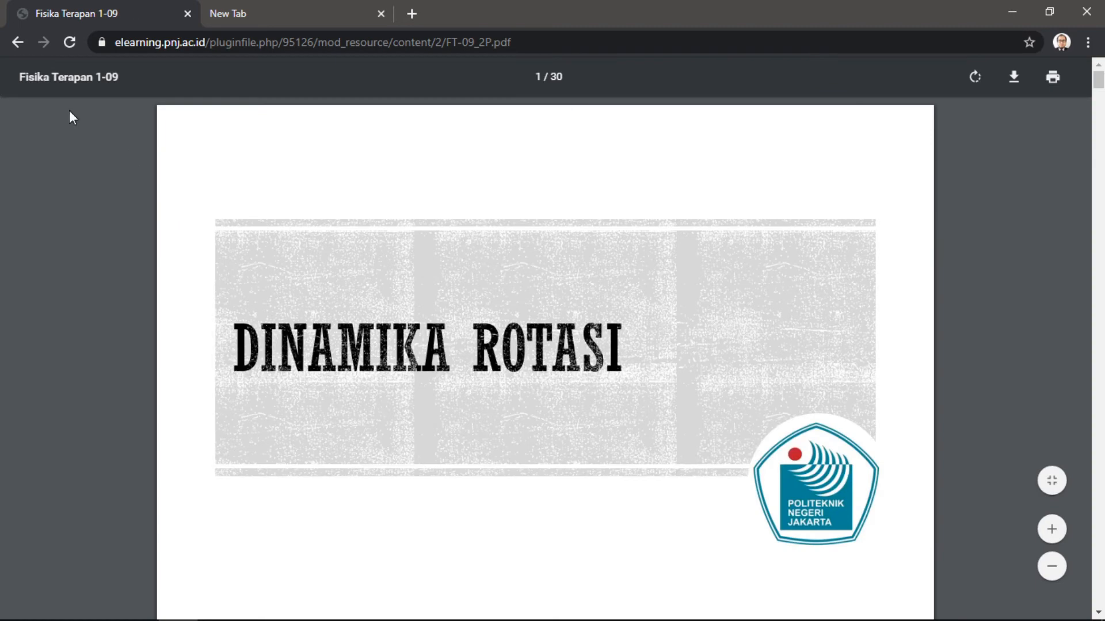
click(8, 44)
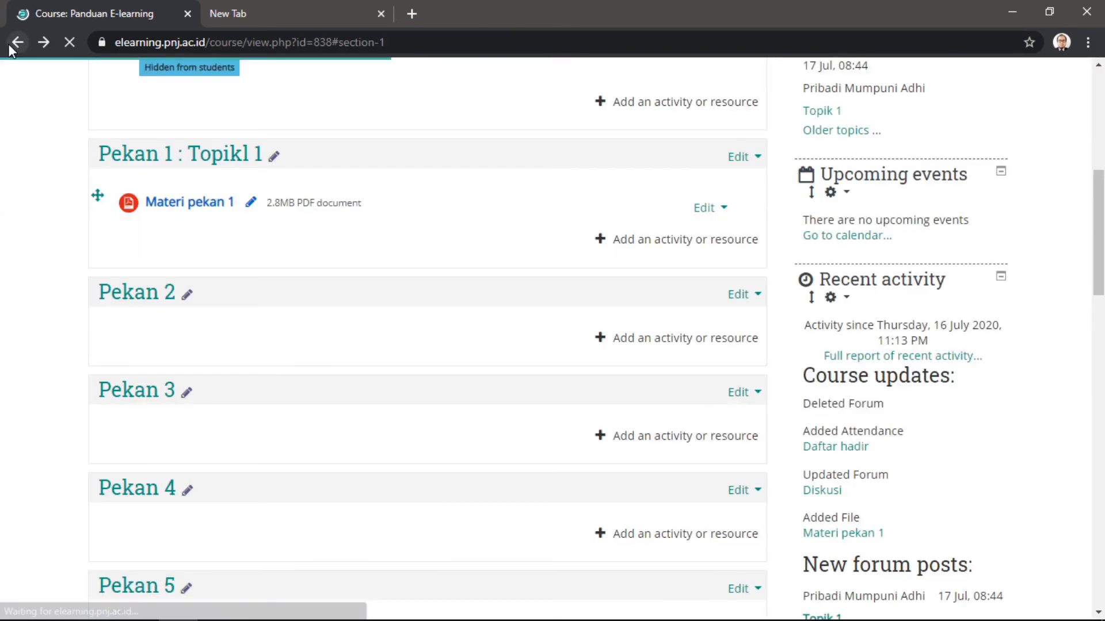
Edit the "Materi pekan 1" resource to set its Display option to In pop-up, and save and return to the course.
click(703, 209)
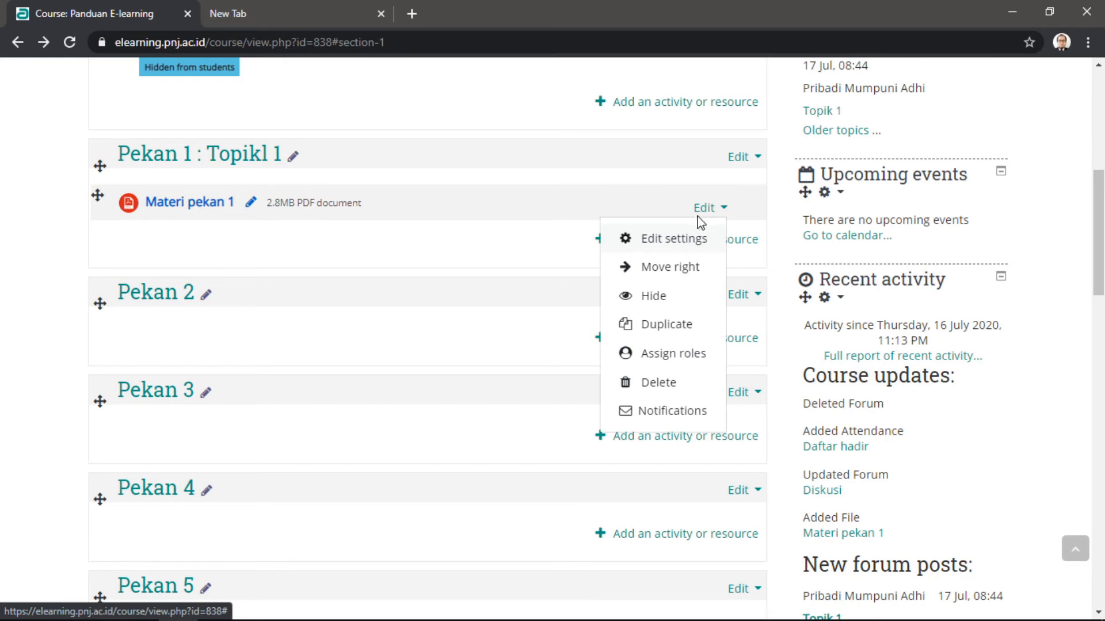
click(667, 246)
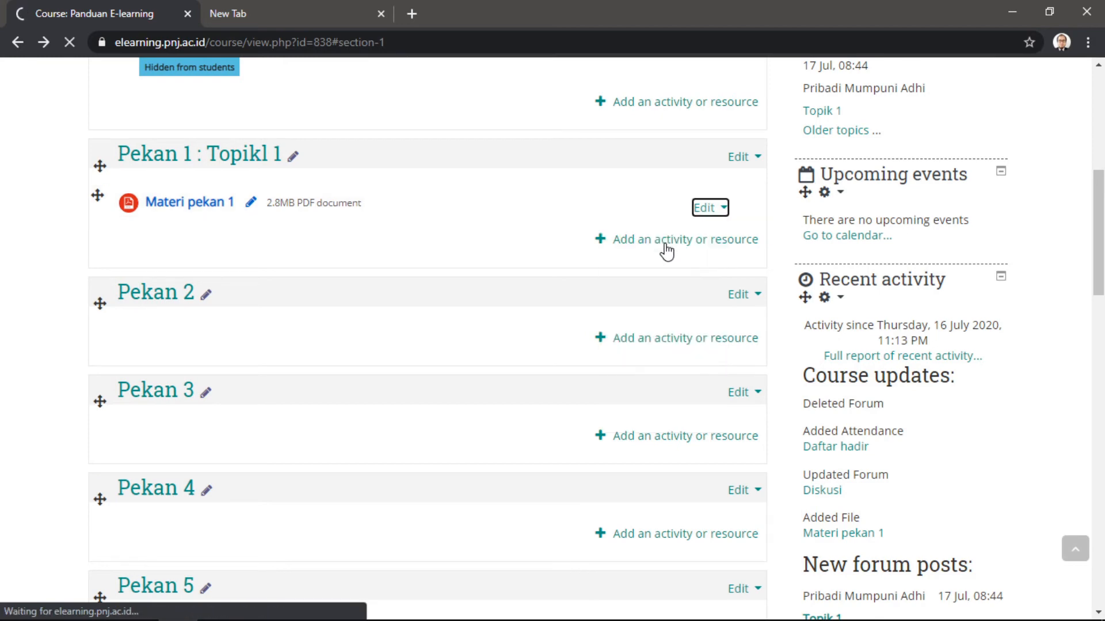
scroll(547, 364, down, 5)
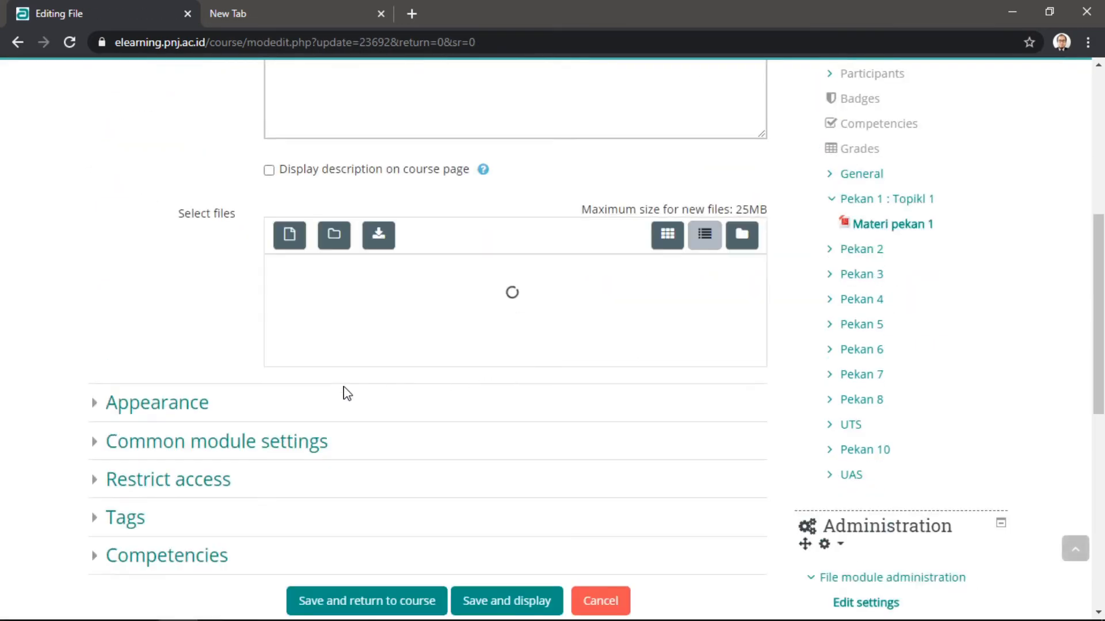
scroll(210, 397, down, 1)
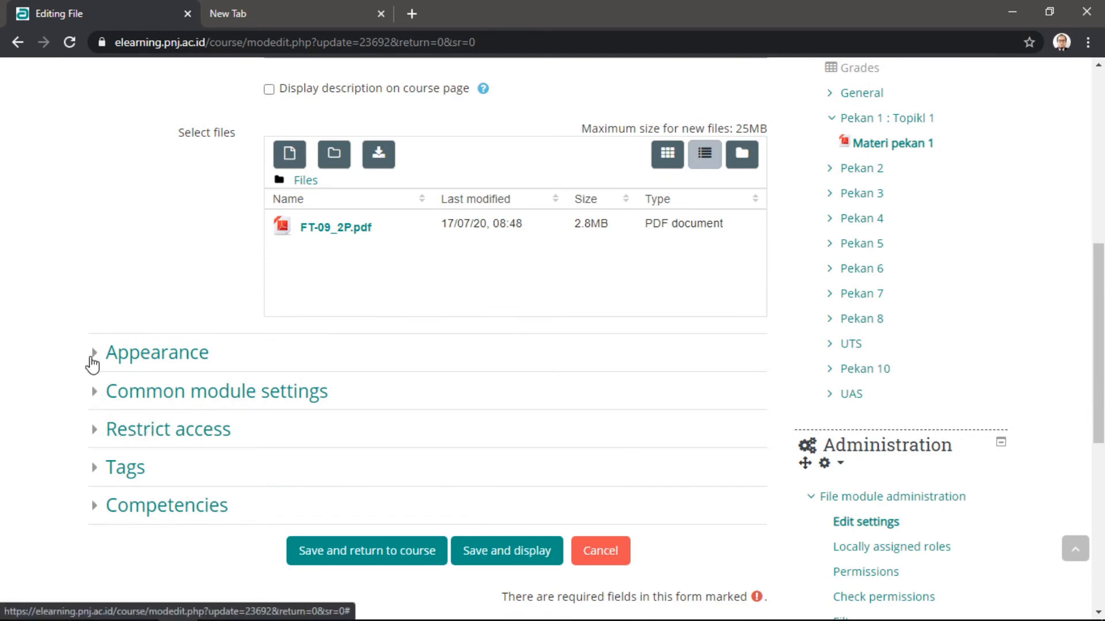
click(90, 355)
click(332, 393)
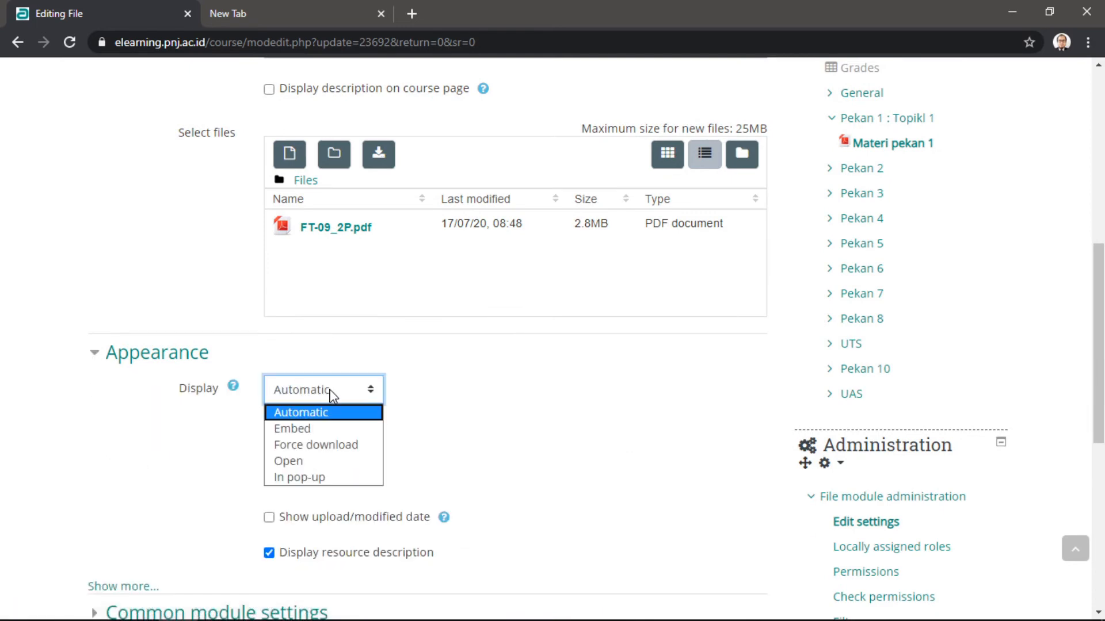
click(310, 478)
scroll(535, 436, down, 4)
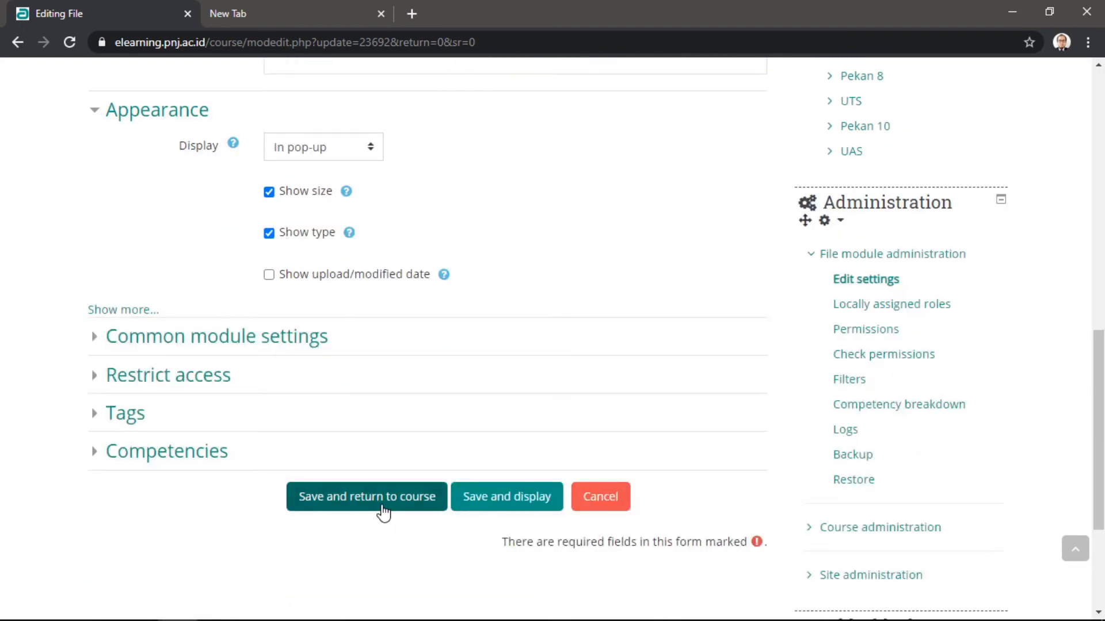
click(383, 499)
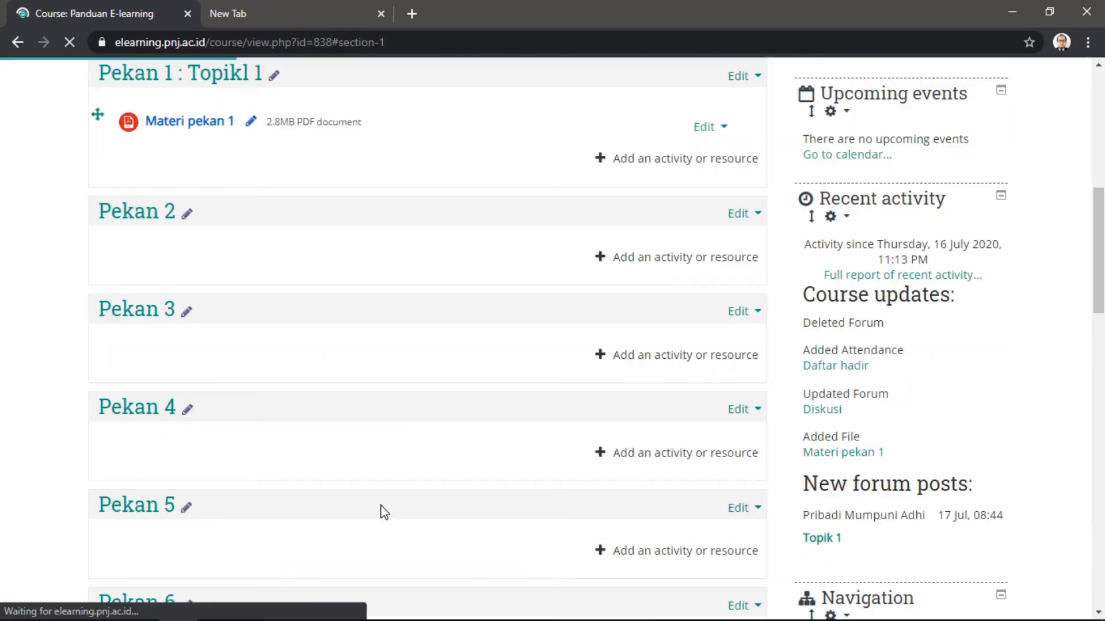
Open "Materi pekan 1", look through the first pages of the PDF in the pop-up window, and close it.
click(192, 122)
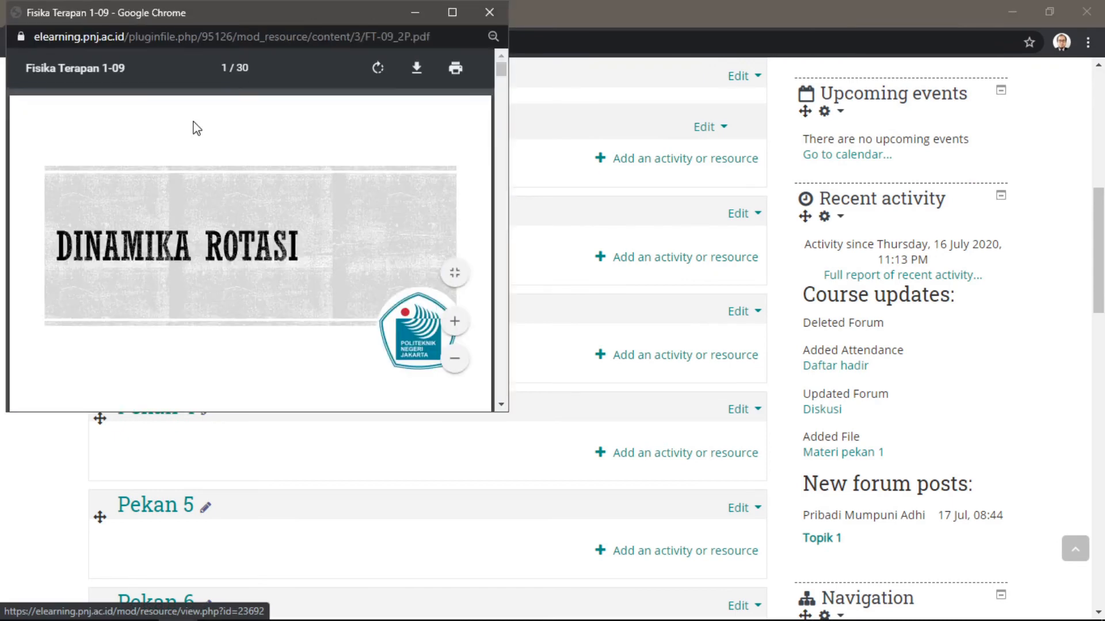
scroll(274, 232, down, 3)
scroll(275, 237, down, 8)
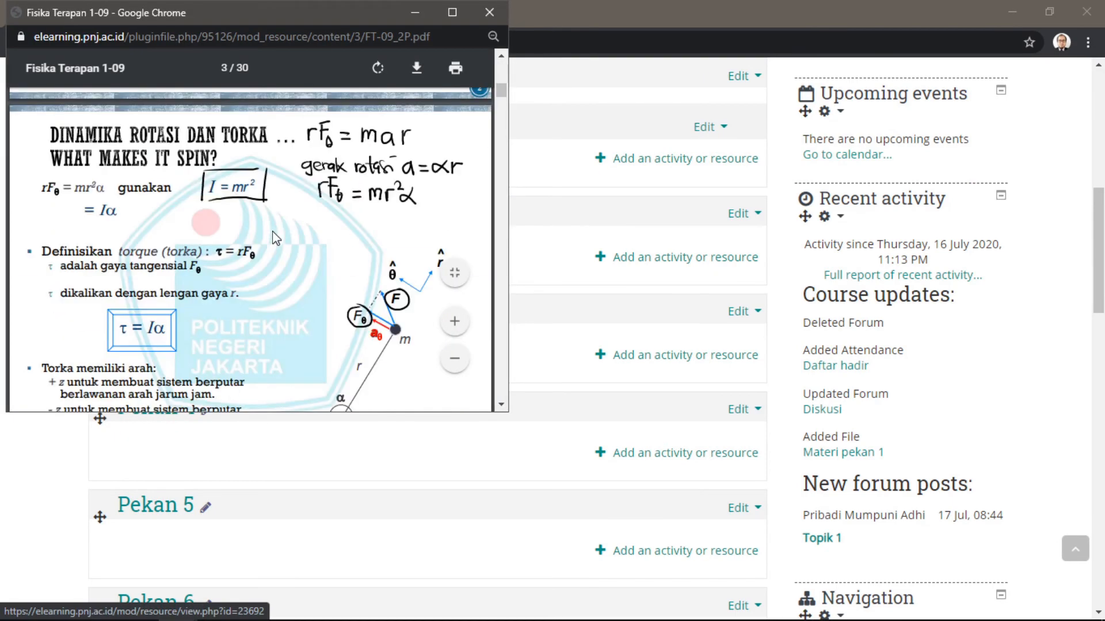
click(477, 8)
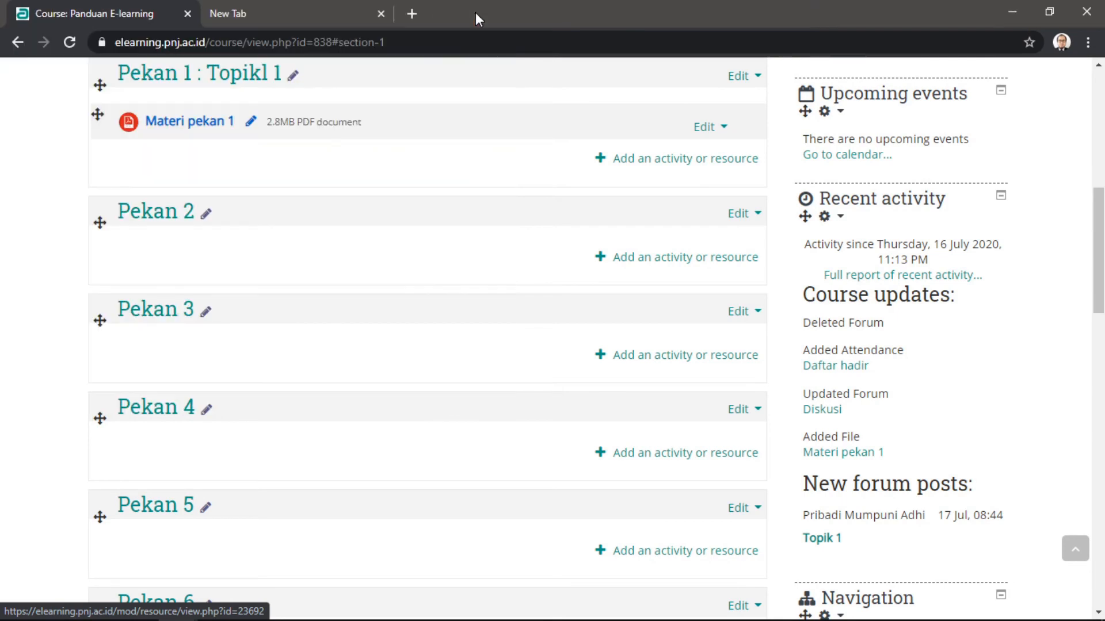
Start adding a URL resource to the "Pekan 1 : Topikl 1" section.
scroll(492, 184, up, 1)
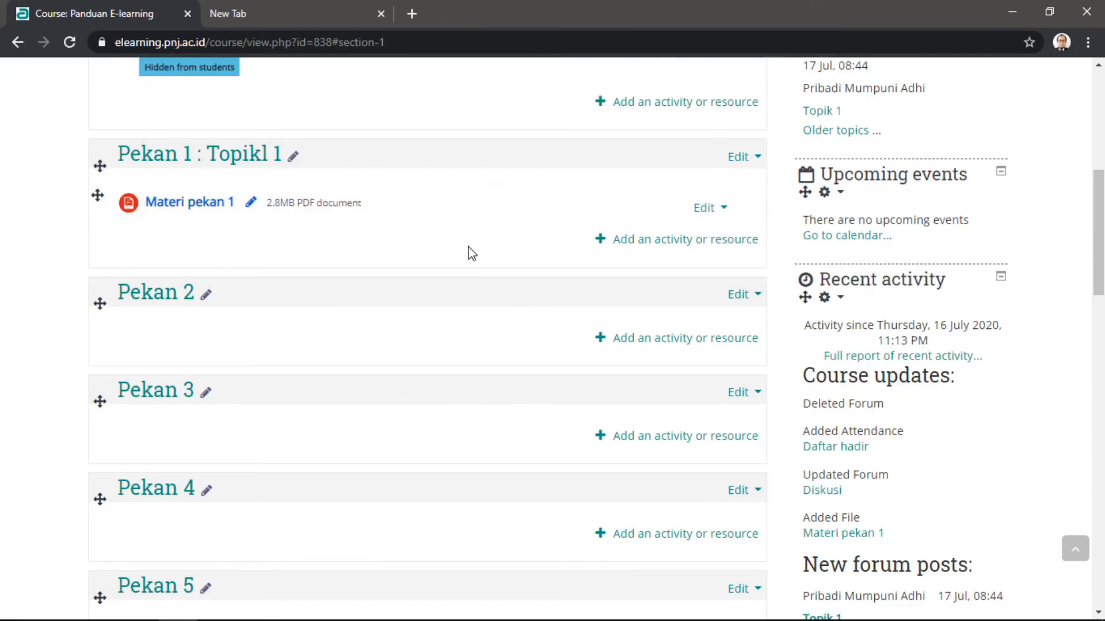
click(706, 240)
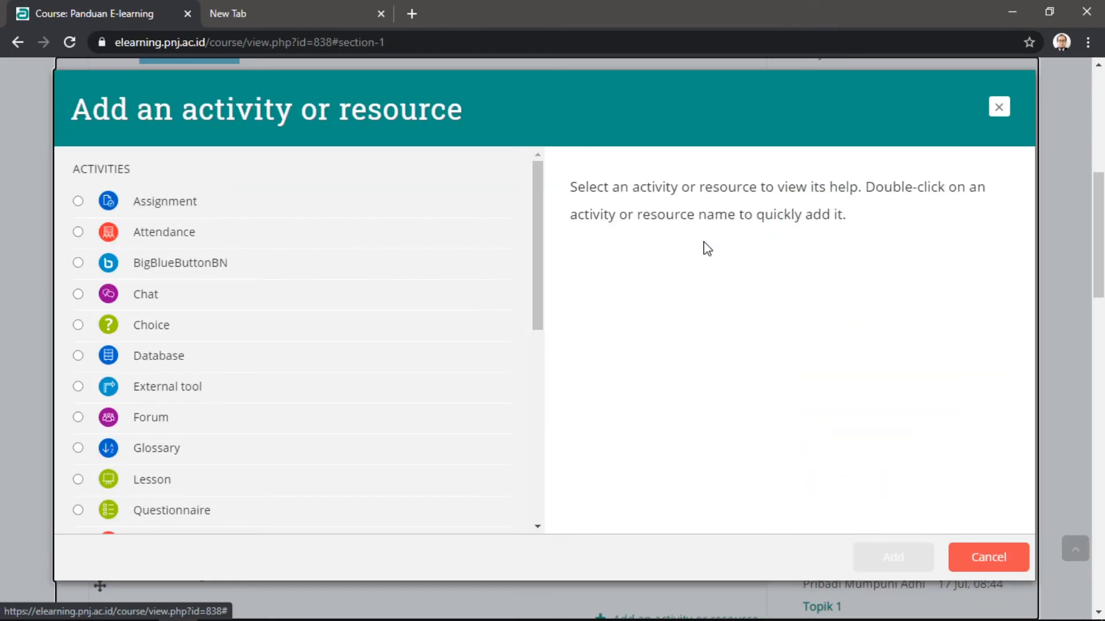
drag(540, 238, 539, 438)
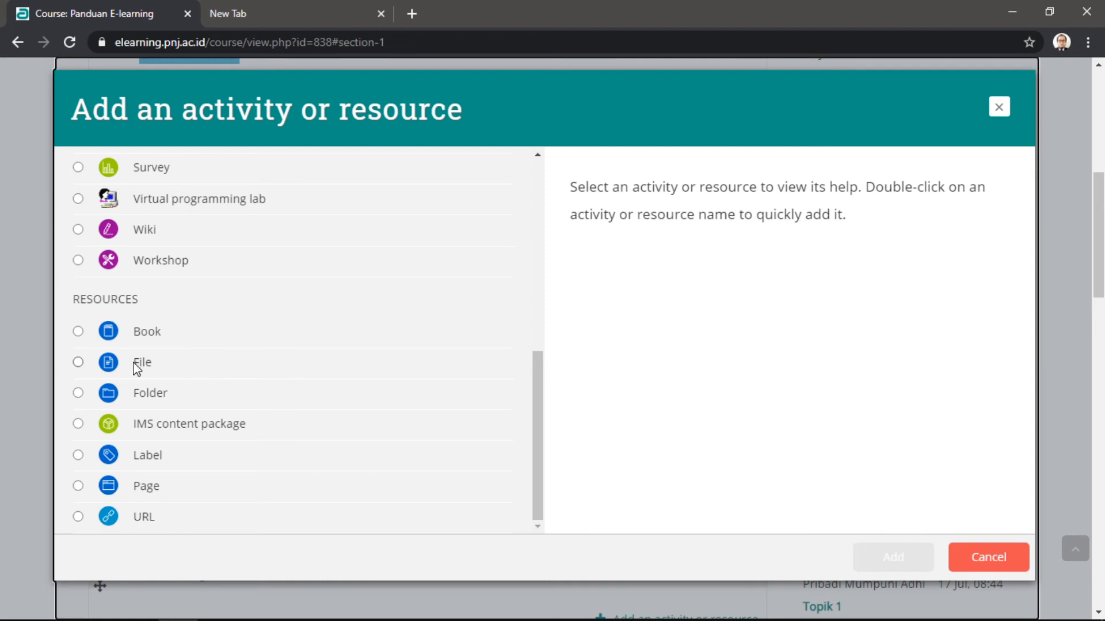
click(79, 517)
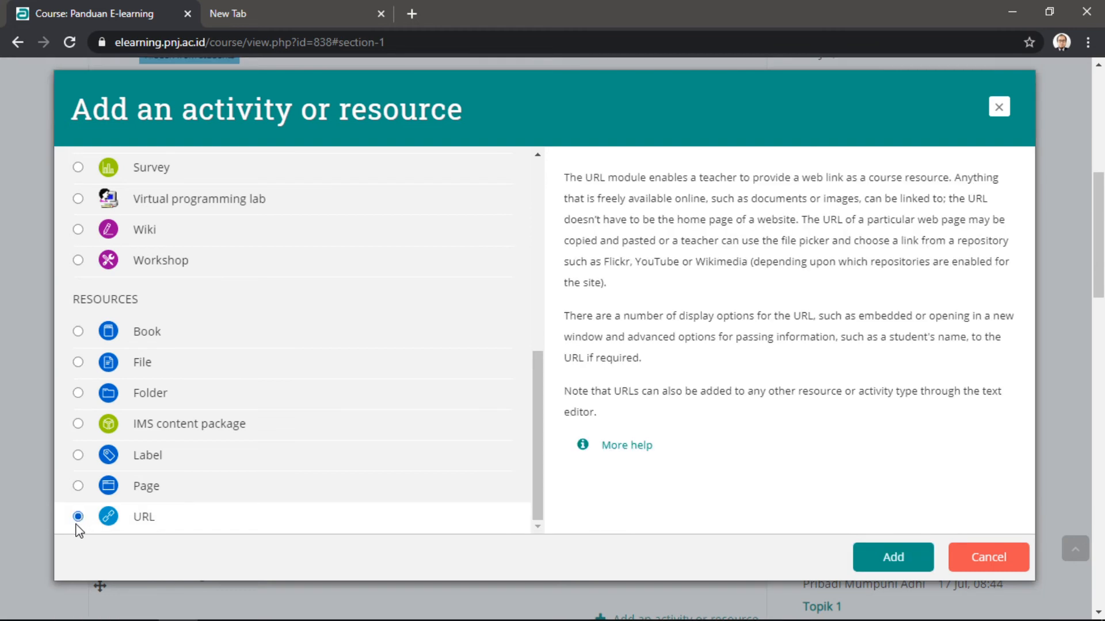
click(876, 567)
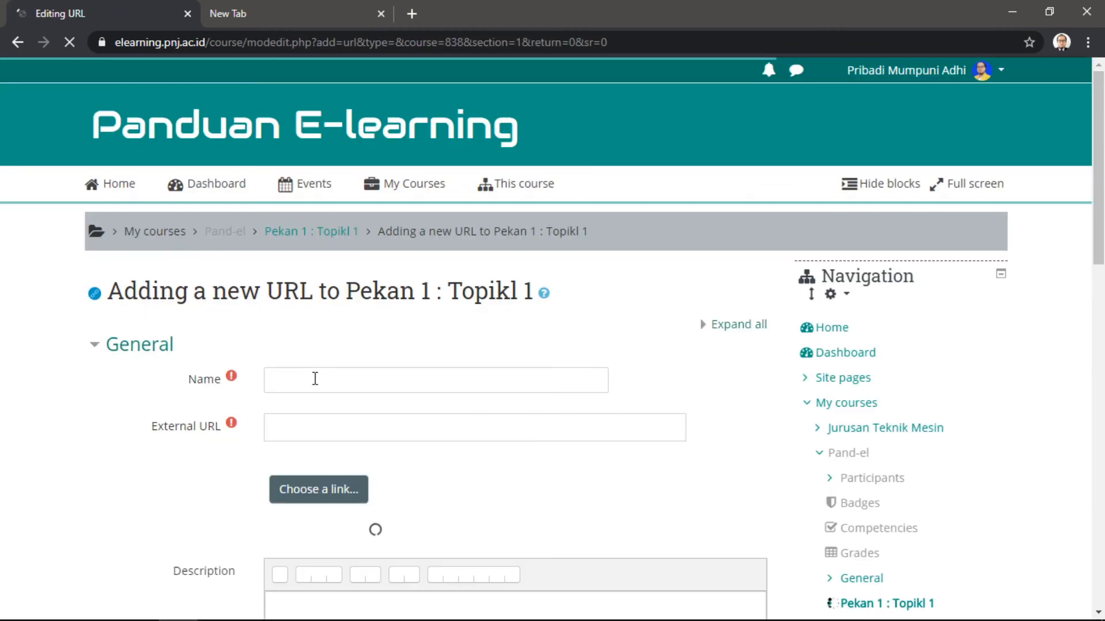
click(315, 380)
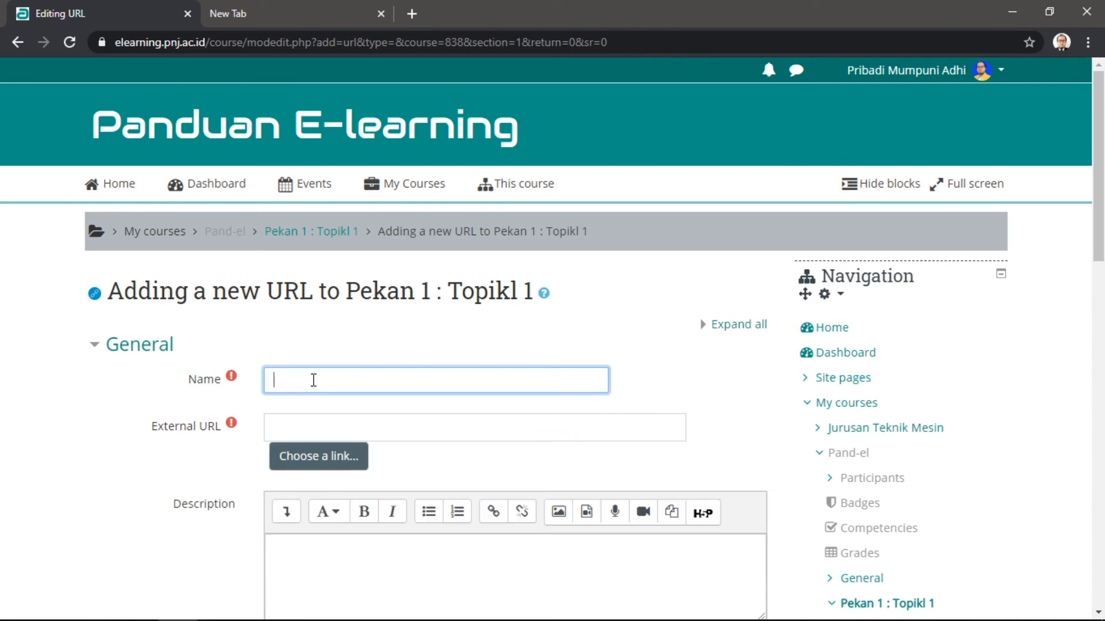
text(Materi terkait X)
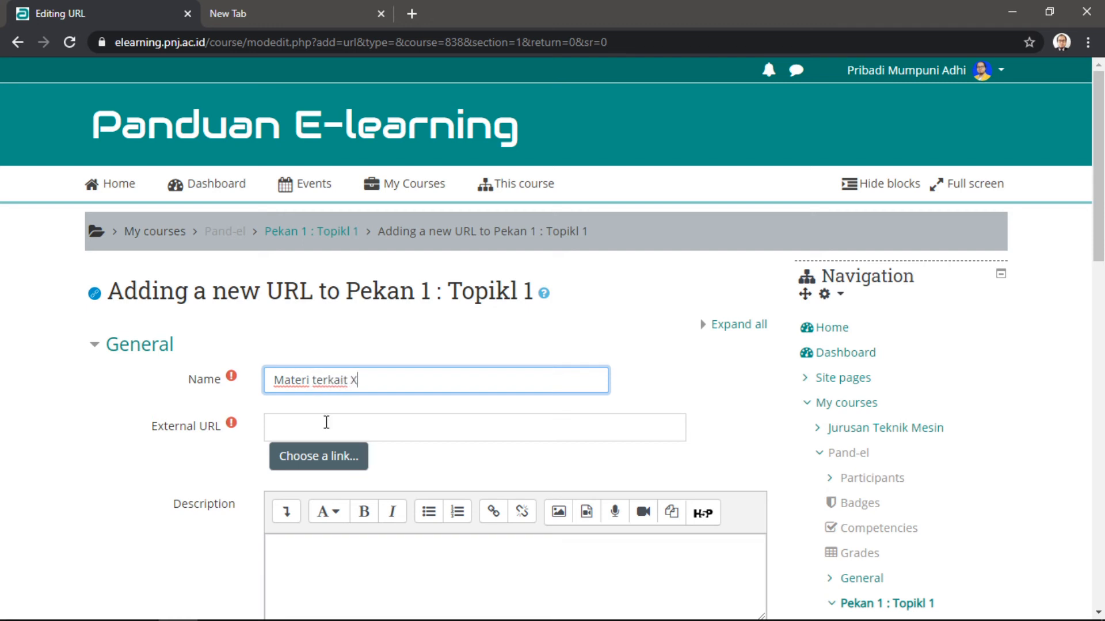
click(332, 420)
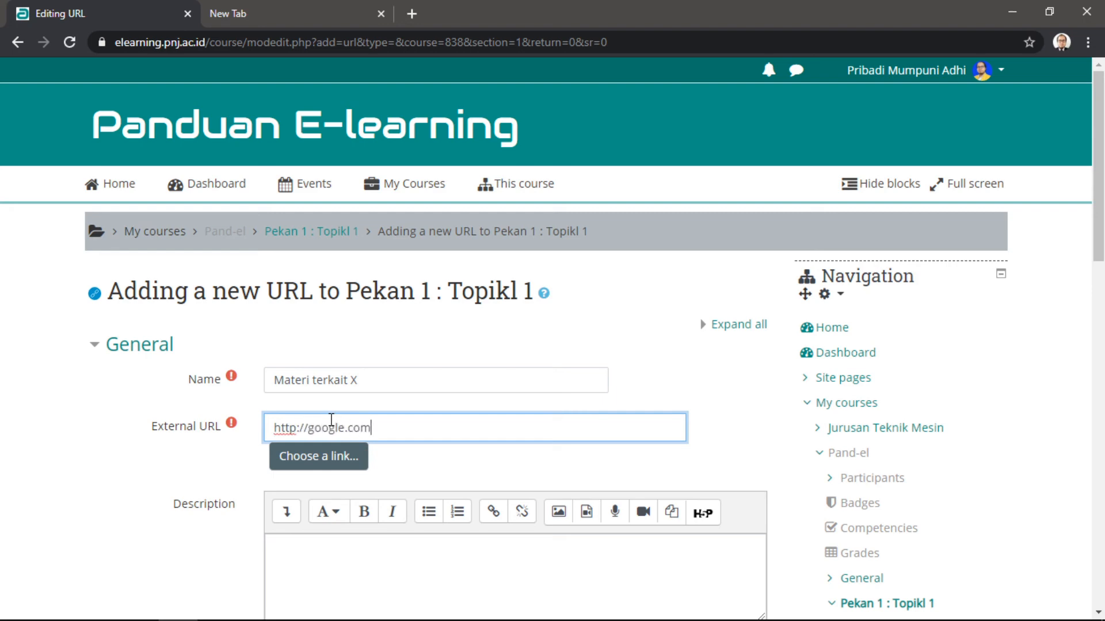
Enter the description "Silahkan pelajari materi x pada tautan berikut" and enable displaying it on the course page.
scroll(360, 419, down, 3)
click(338, 414)
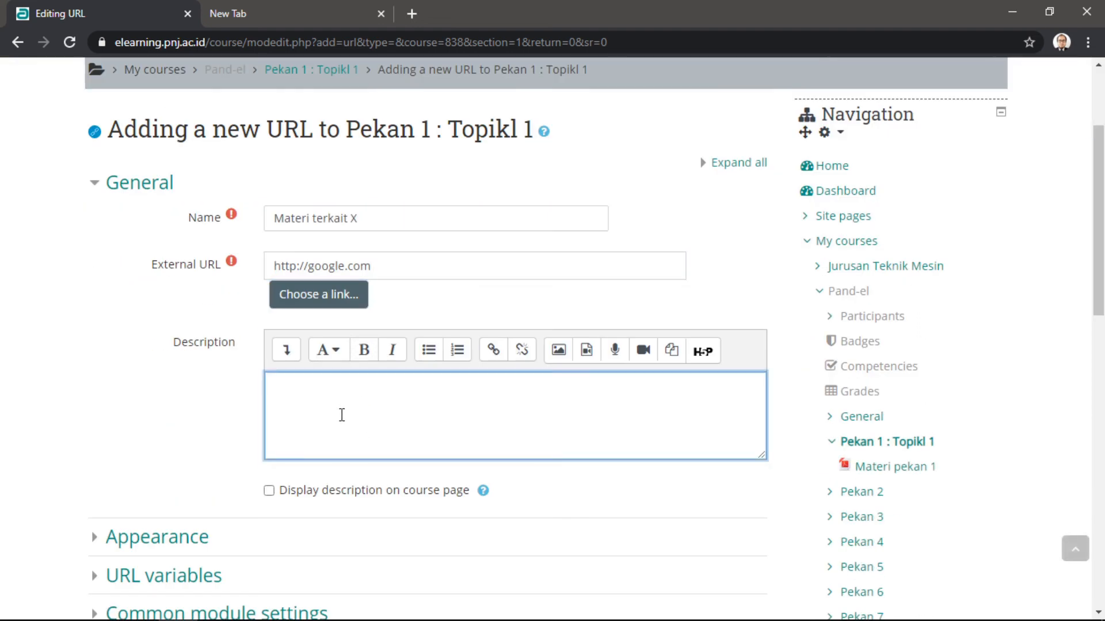
text(Silahkan oe)
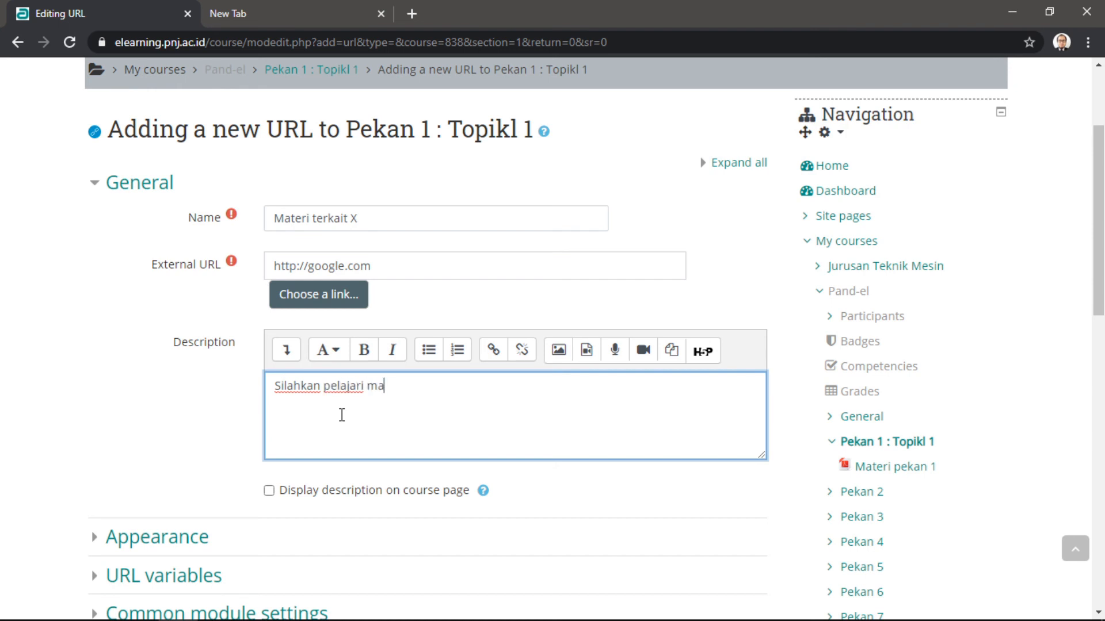
text( x pada tautan berikut)
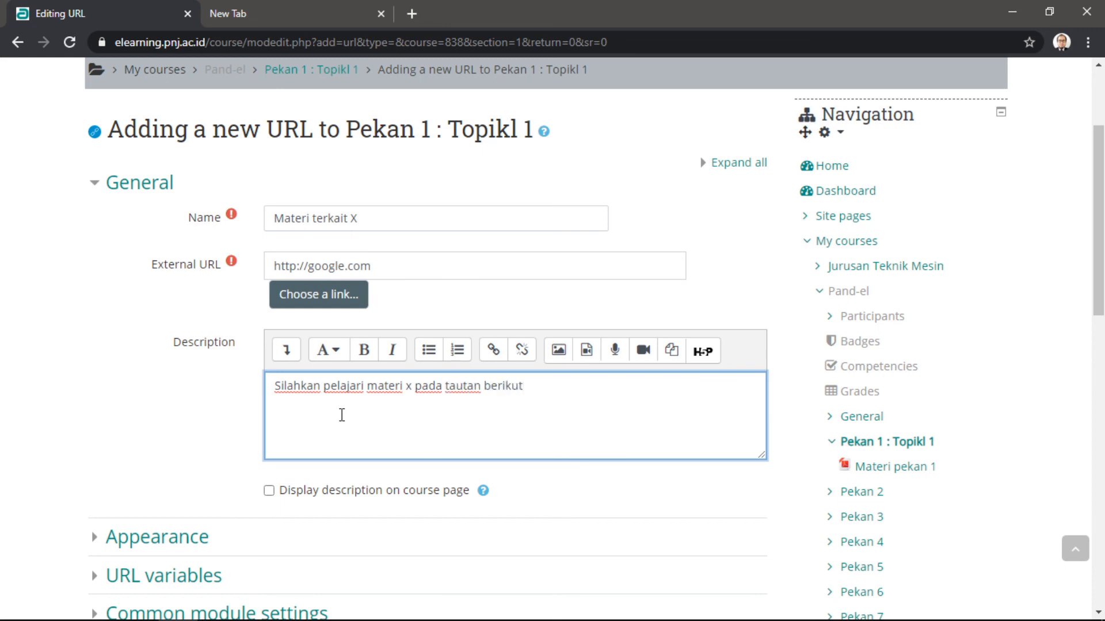
click(269, 490)
Set the URL resource's Display option to Open, and save and return to the course.
scroll(218, 443, down, 3)
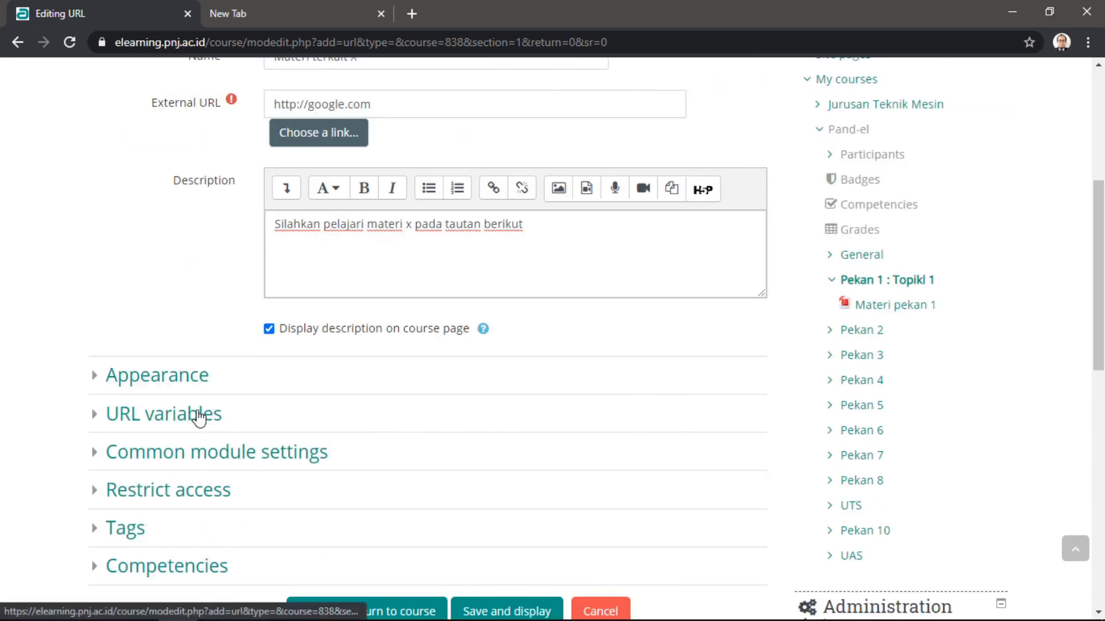
click(161, 376)
scroll(288, 316, down, 3)
click(318, 253)
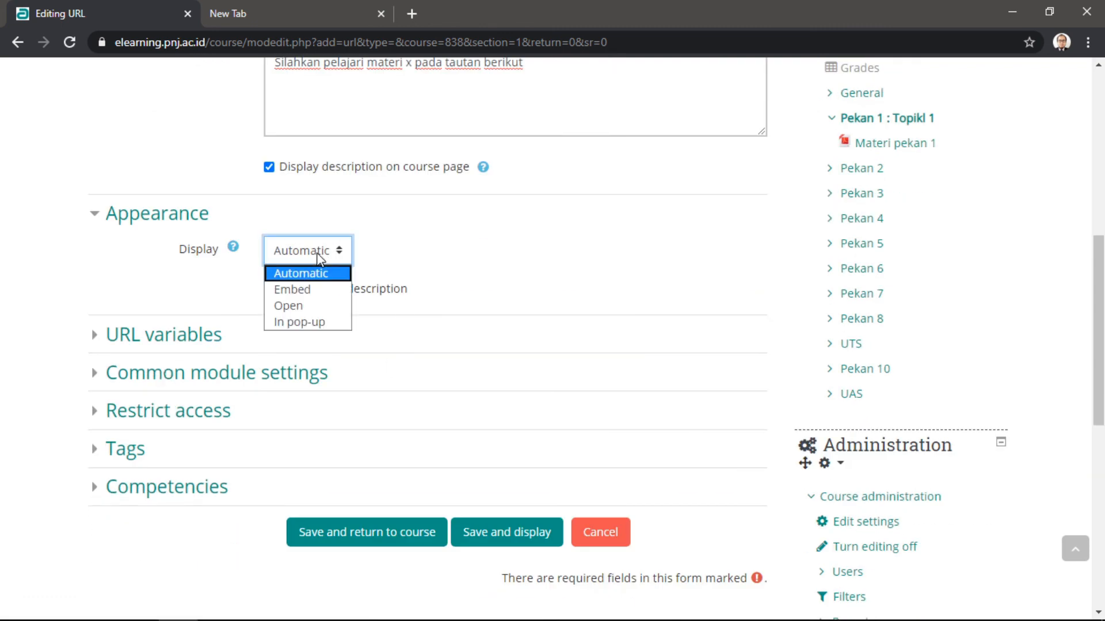
click(316, 314)
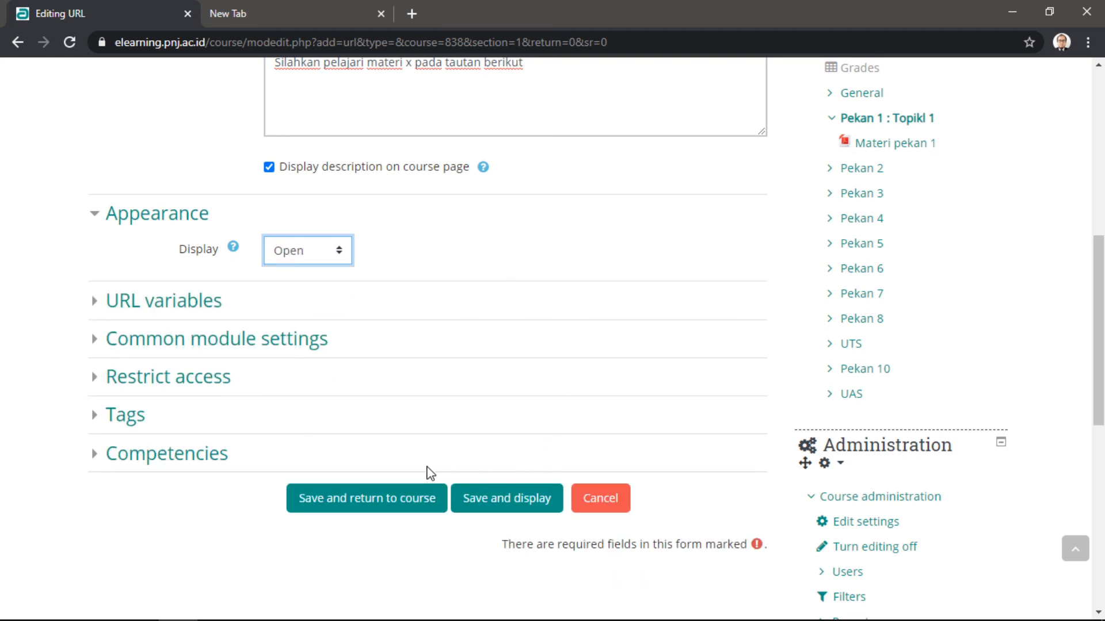
click(389, 508)
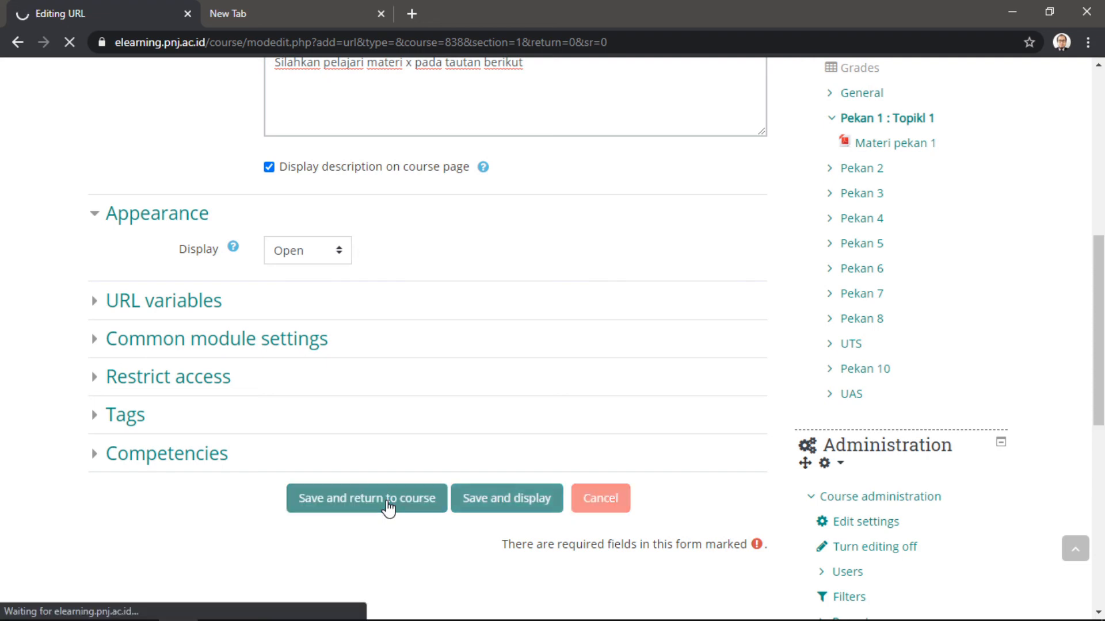
Open the "Materi terkait X" link from the course page to check where it leads.
scroll(374, 339, up, 1)
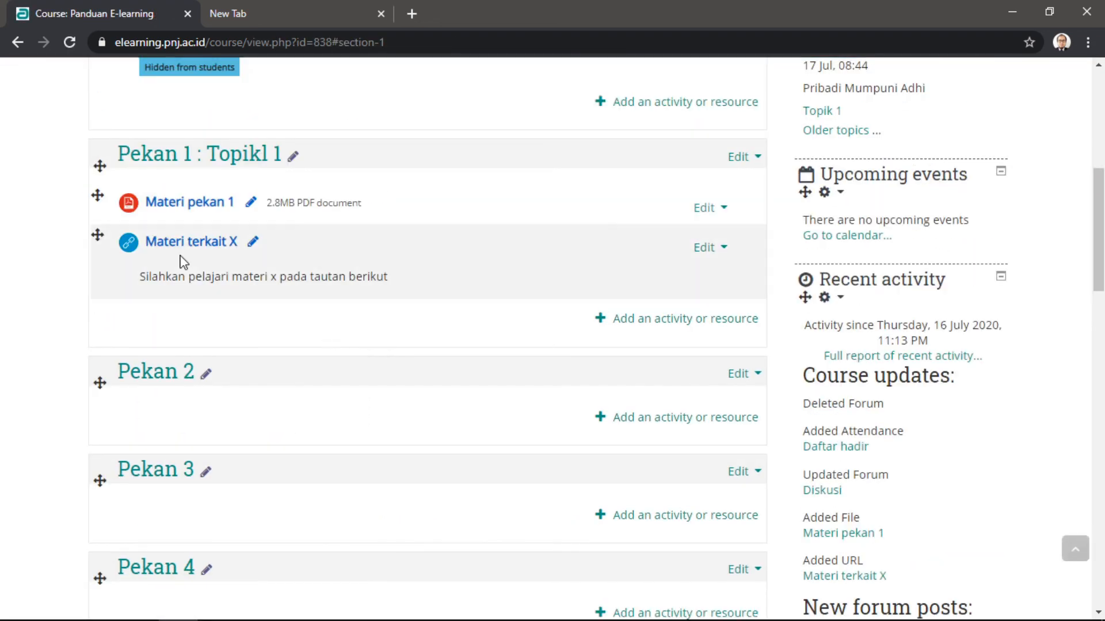
click(166, 244)
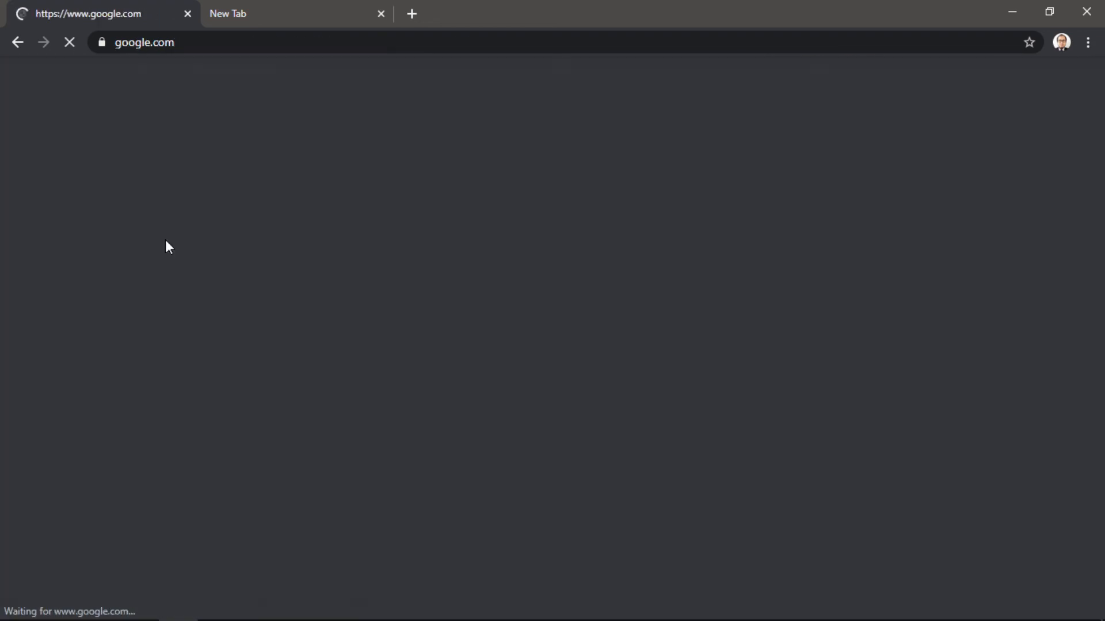